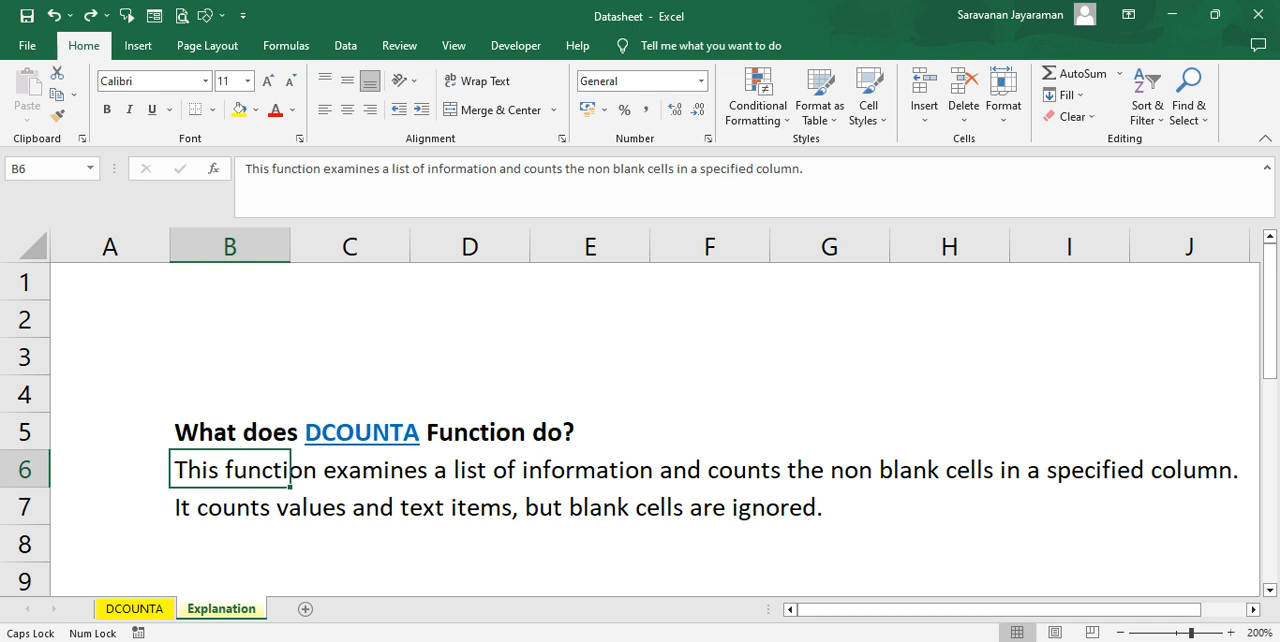
Step: On the DCOUNTA sheet, clear the existing count formulas in cells L15:L18
{"action": "left_click", "coordinate": [133, 608]}
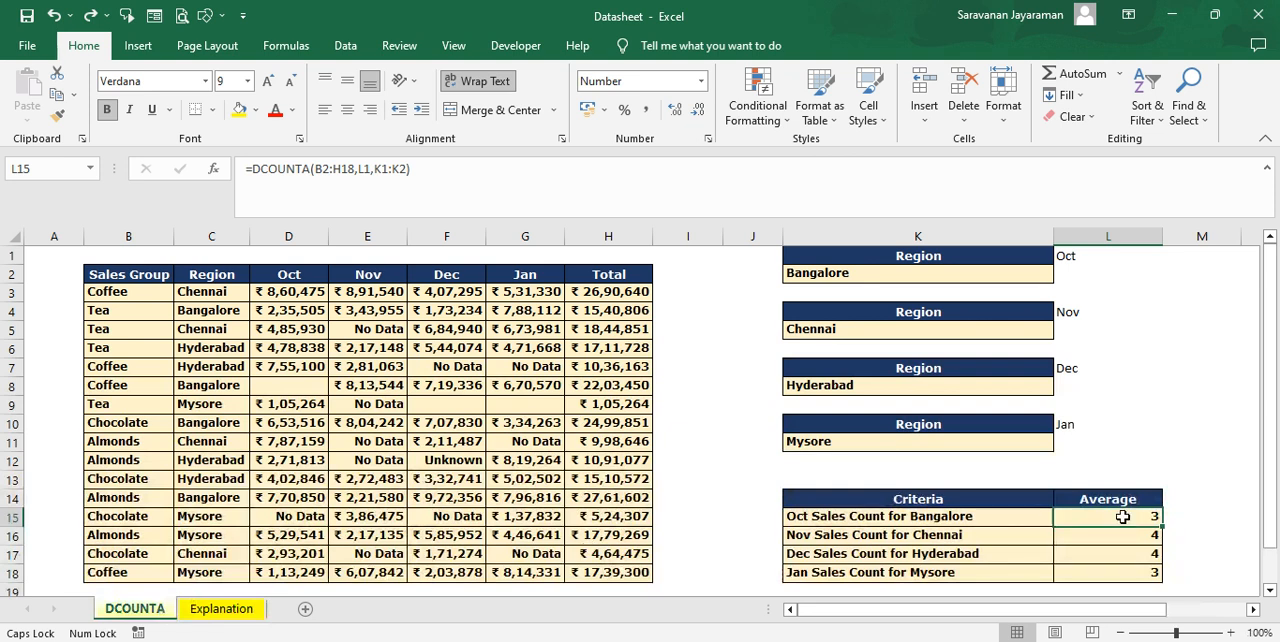
{"action": "key", "text": "shift+Down"}
{"action": "key", "text": "shift+Down"}
{"action": "key", "text": "shift+Down"}
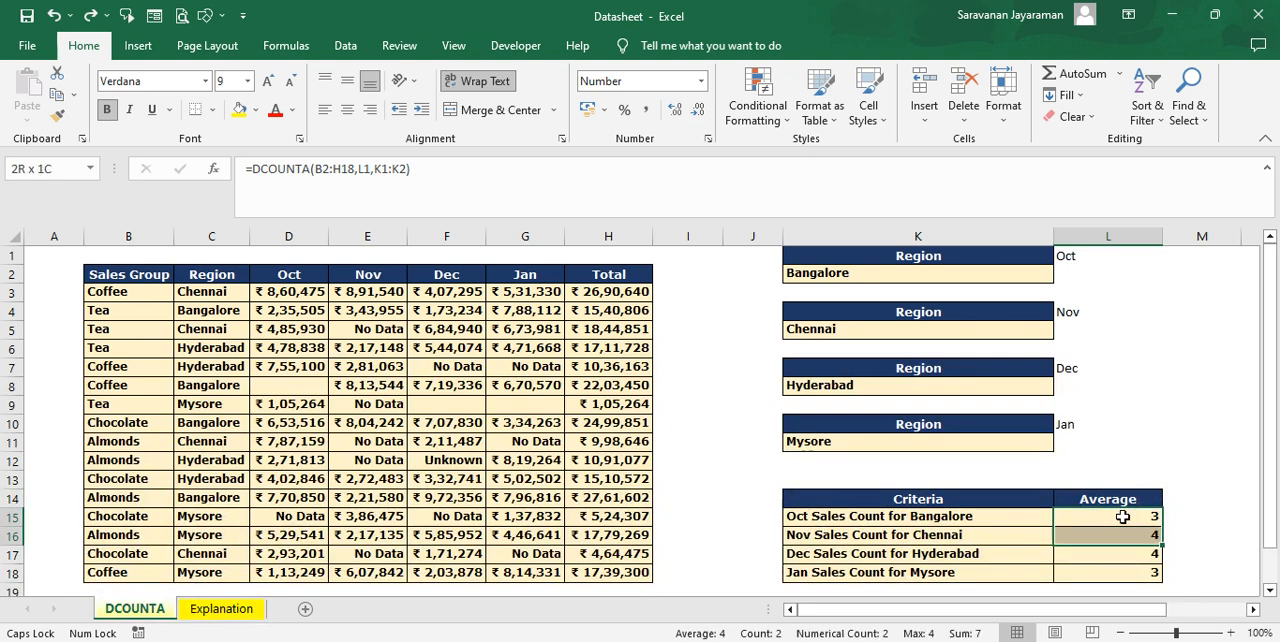
{"action": "key", "text": "Delete"}
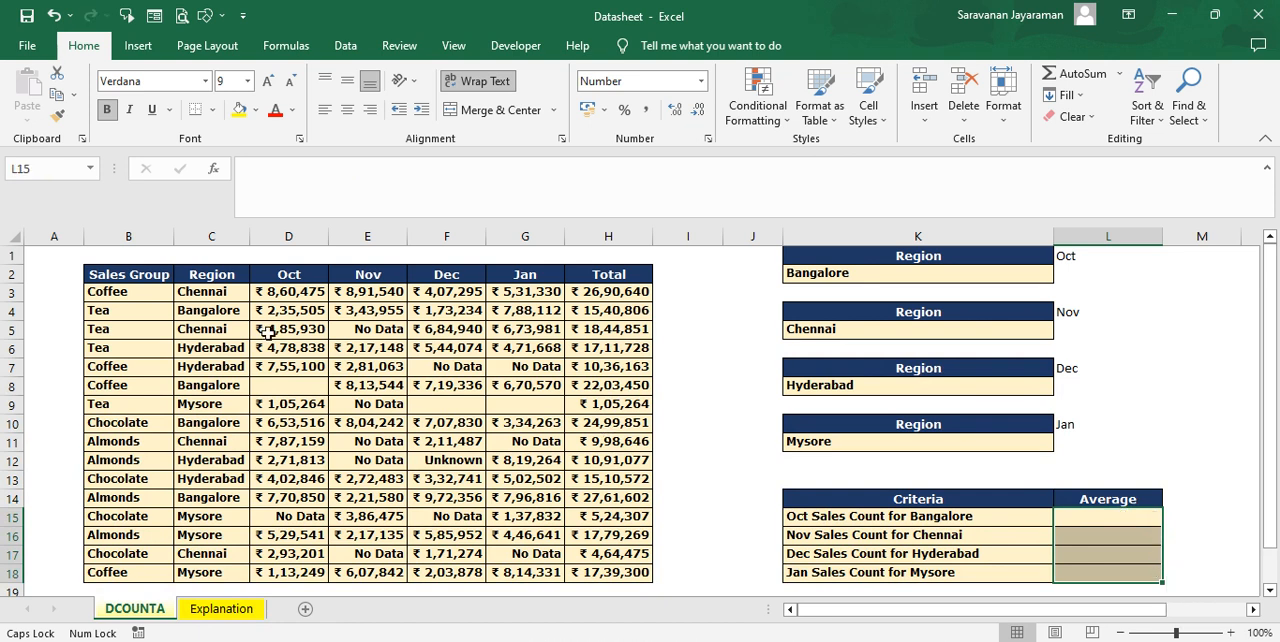
{"action": "left_click", "coordinate": [109, 278]}
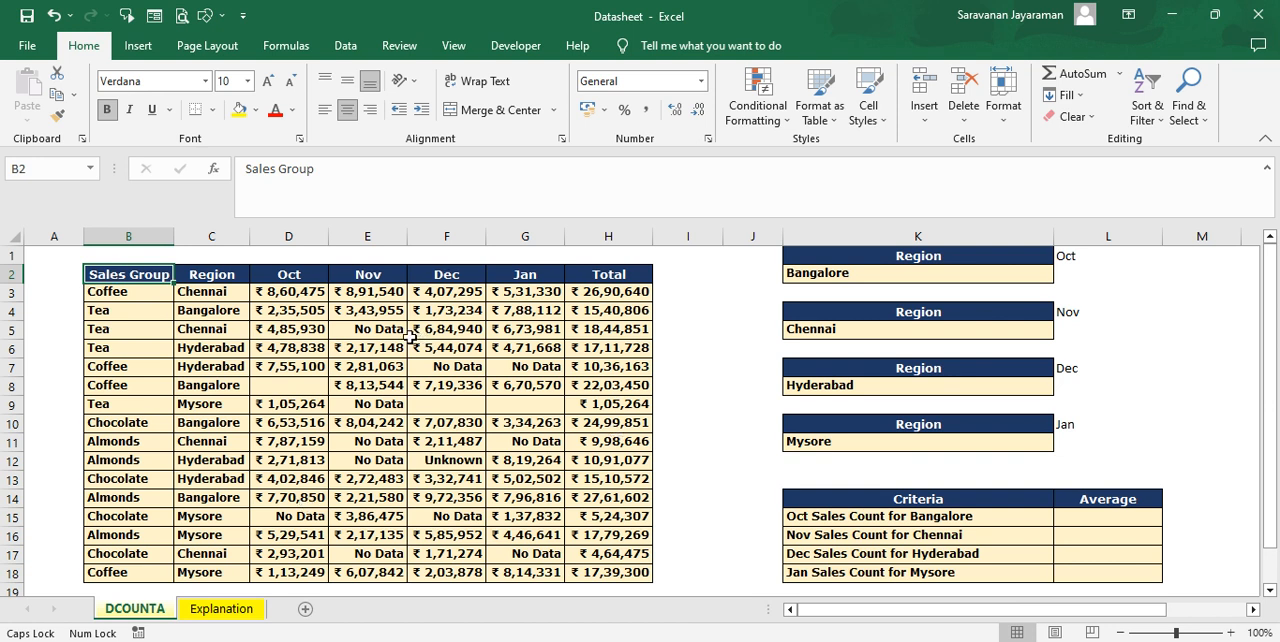
Step: Enter =DCOUNTA(B2:H18,D2,K1:K2) in L15 to count the Oct sales entries for Bangalore
{"action": "left_click", "coordinate": [1095, 520]}
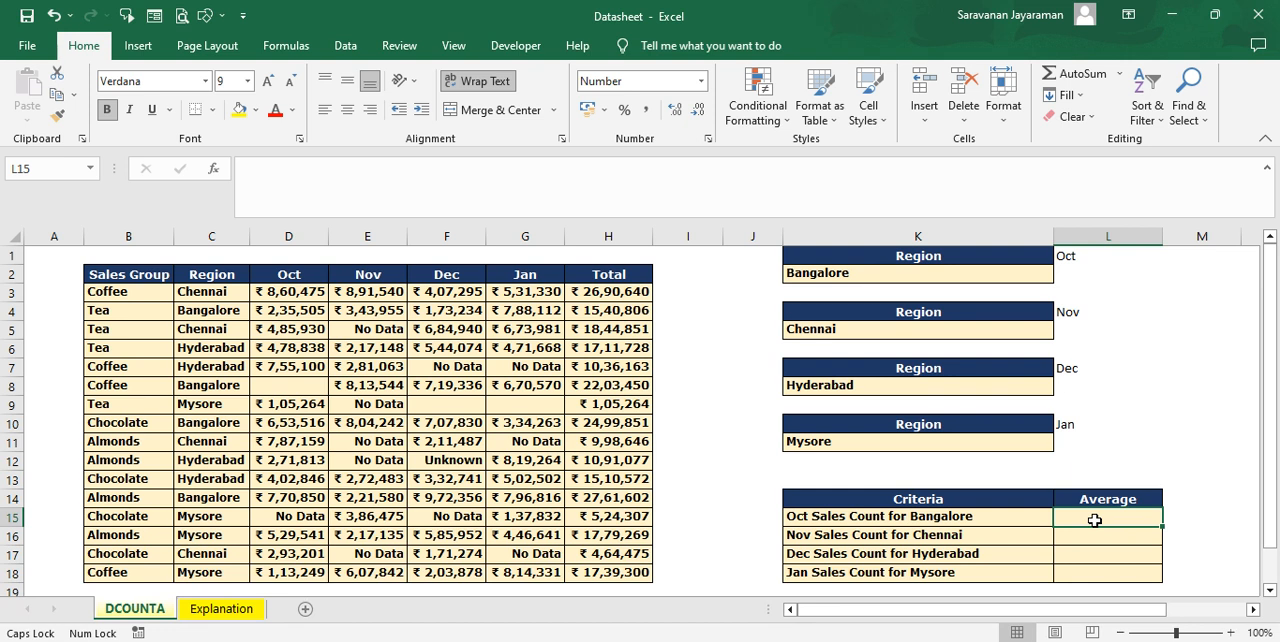
{"action": "type", "text": "="}
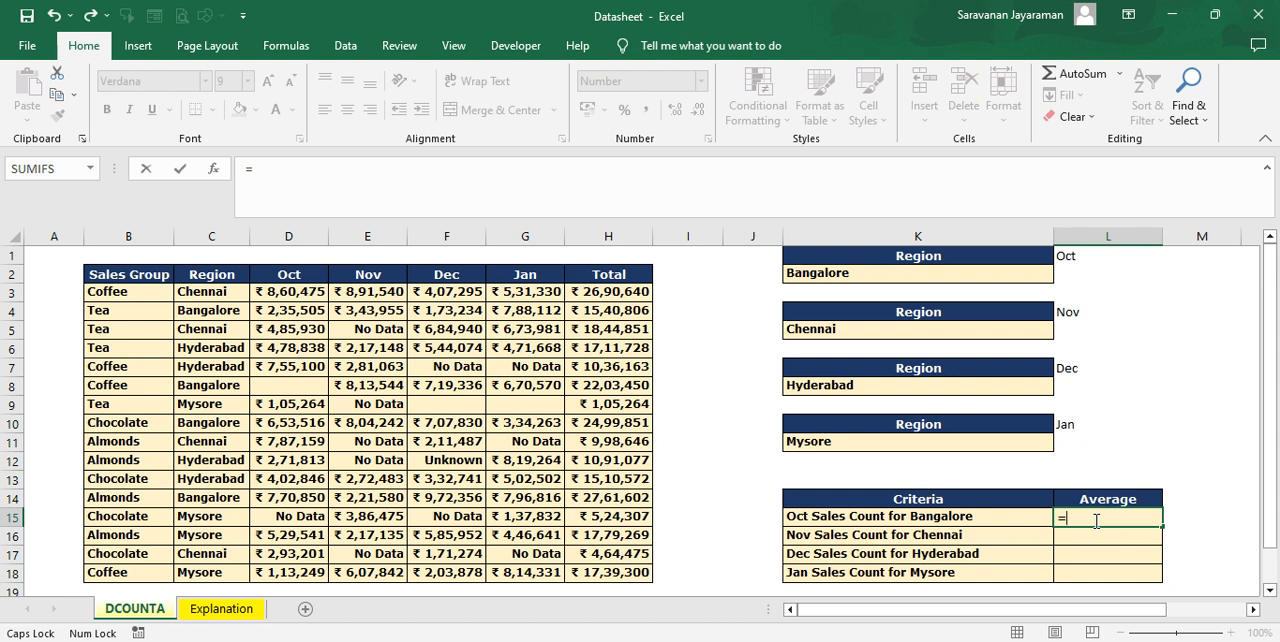
{"action": "type", "text": "D"}
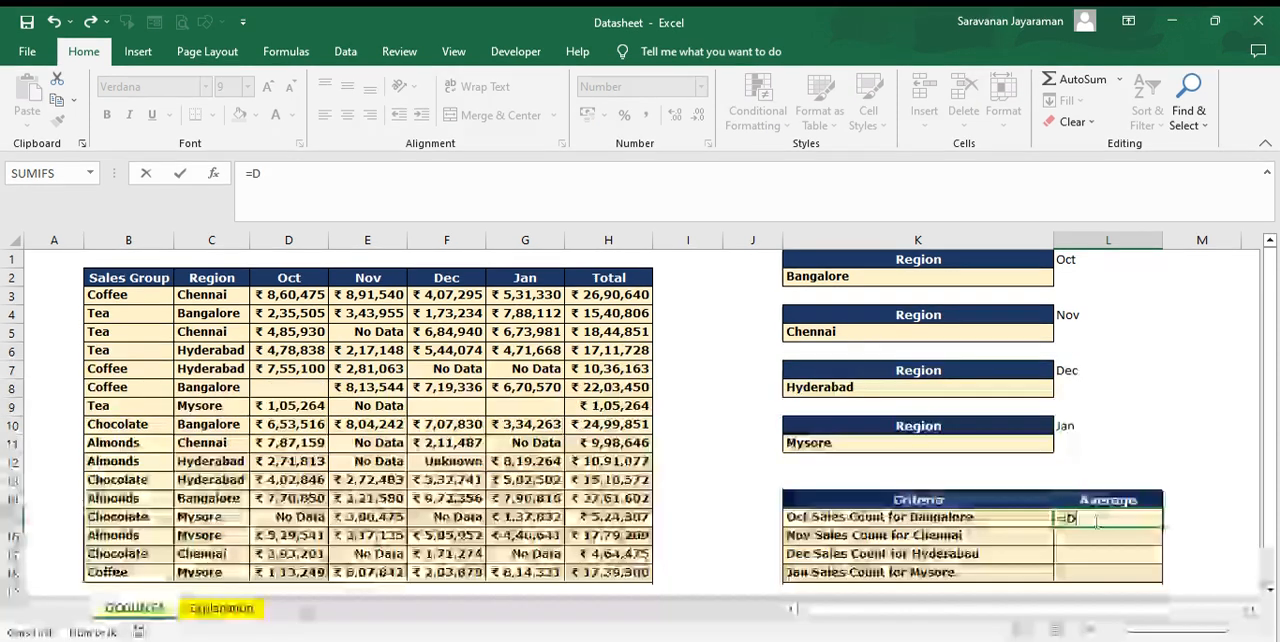
{"action": "type", "text": "C"}
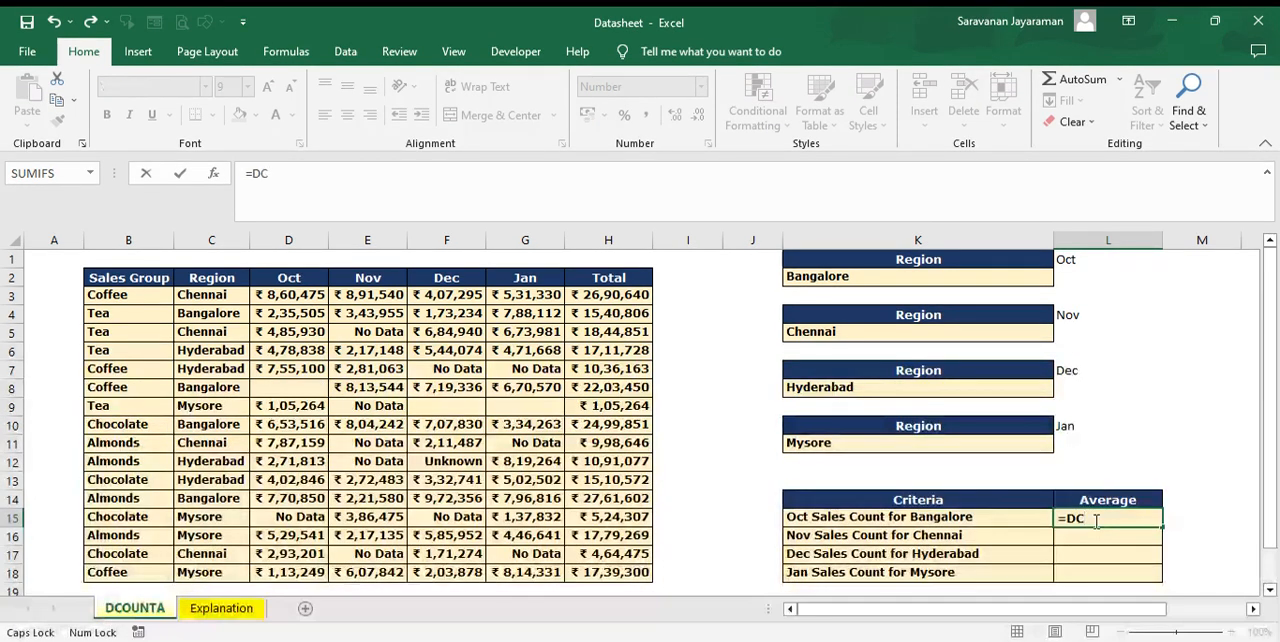
{"action": "type", "text": "OUNTA("}
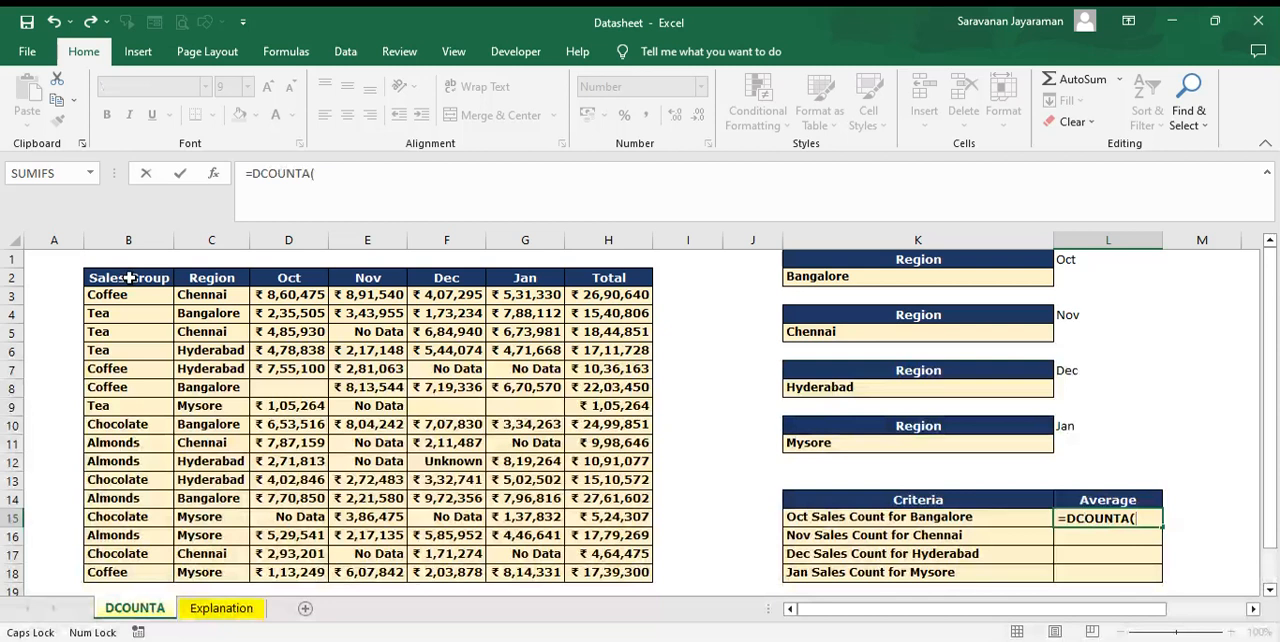
{"action": "left_click_drag", "start_coordinate": [129, 278], "coordinate": [608, 572]}
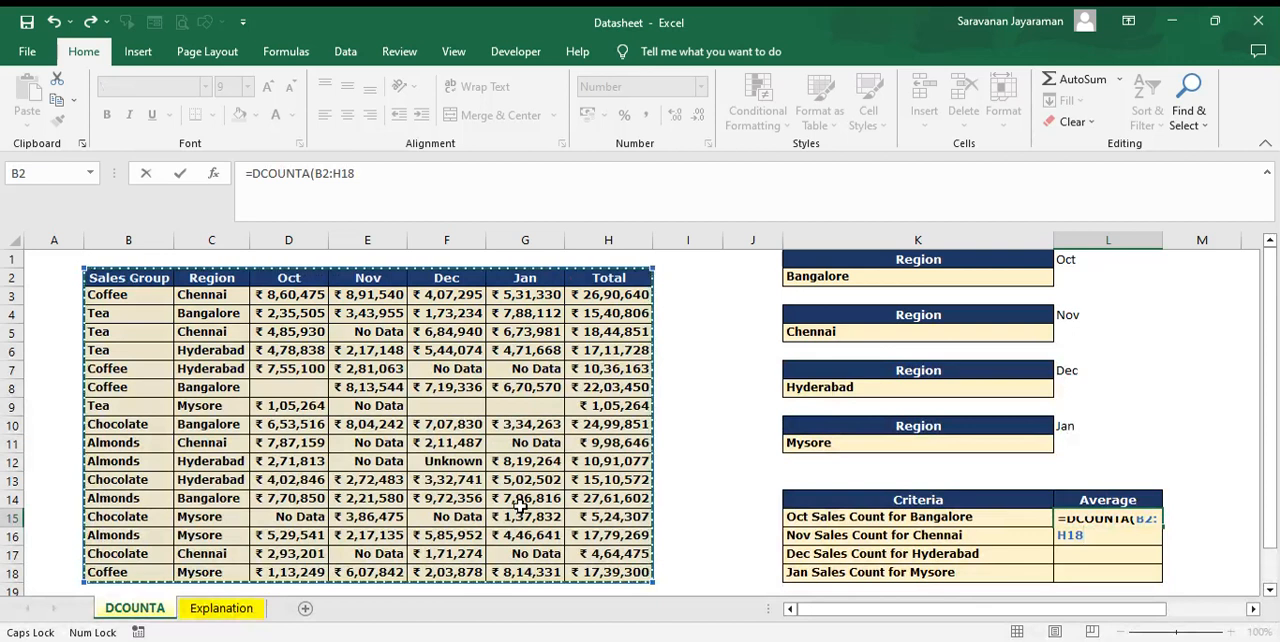
{"action": "type", "text": ","}
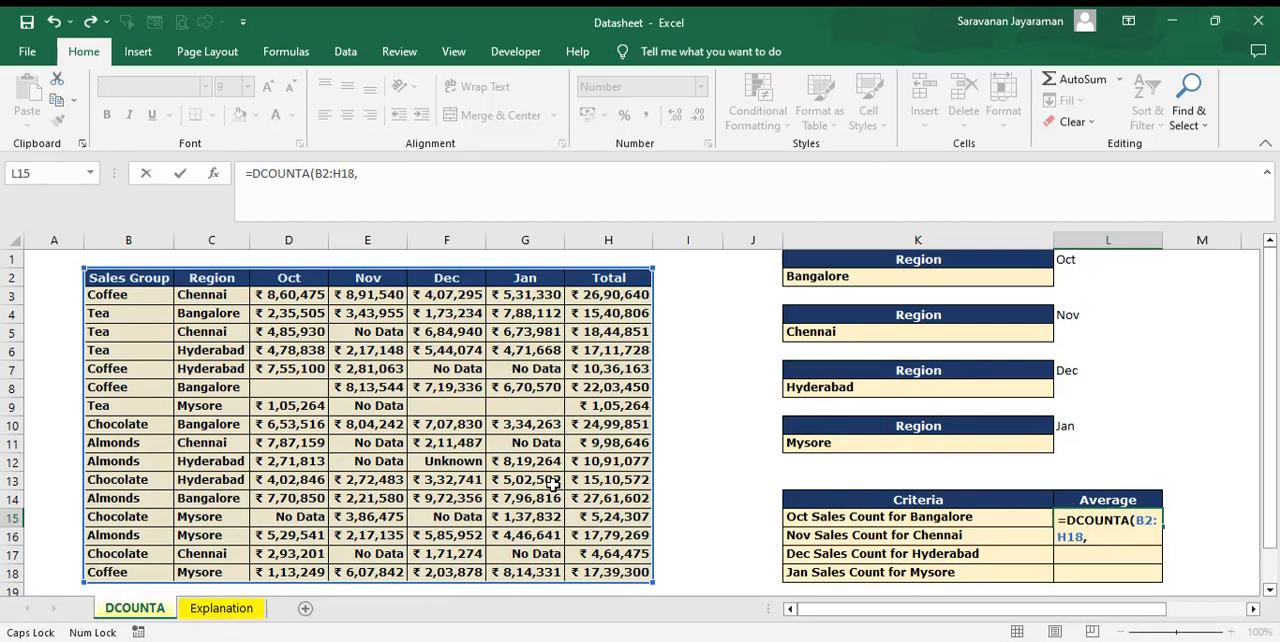
{"action": "left_click", "coordinate": [296, 279]}
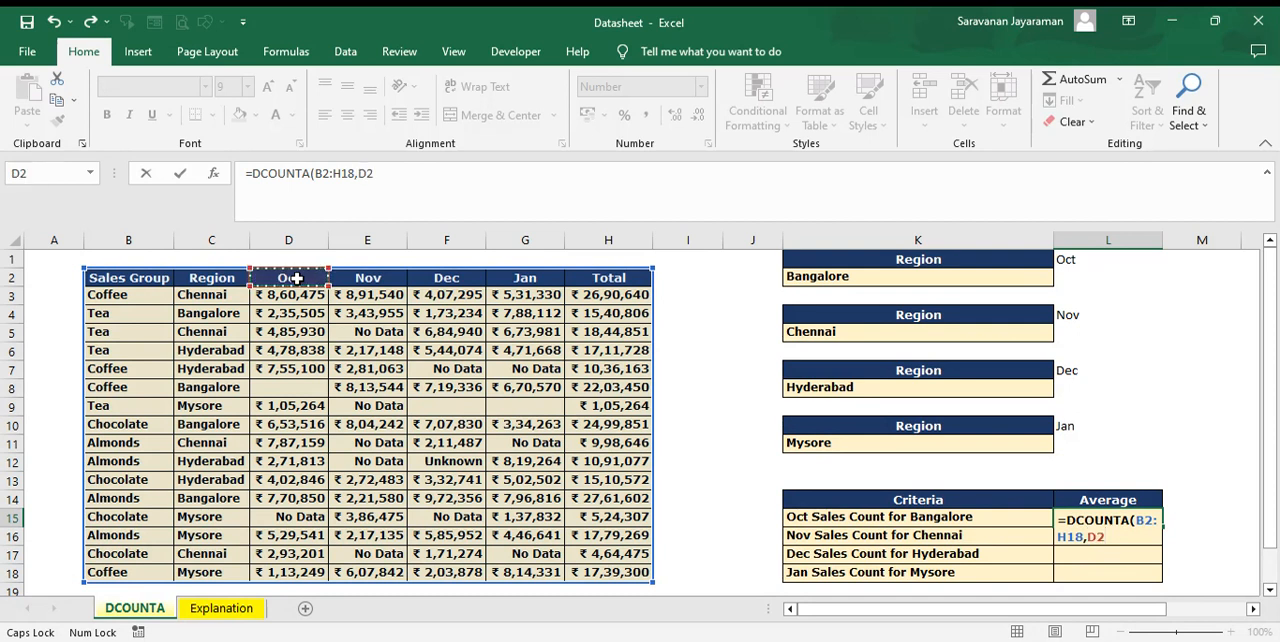
{"action": "type", "text": ","}
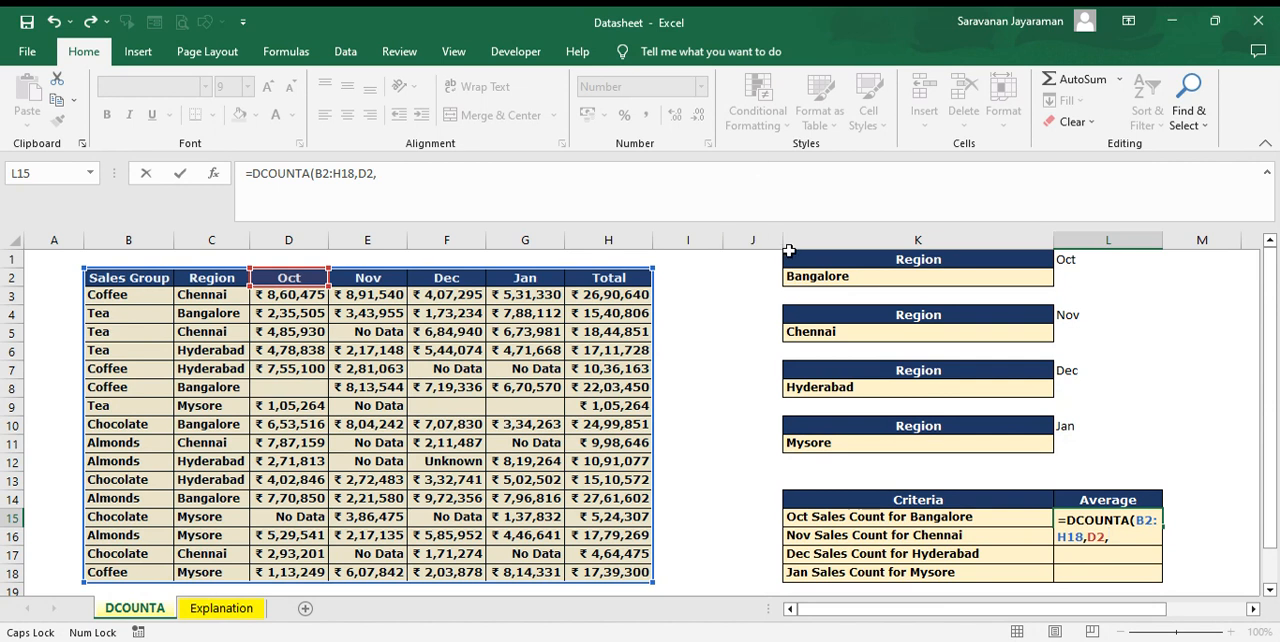
{"action": "left_click", "coordinate": [858, 260]}
{"action": "left_click_drag", "start_coordinate": [858, 260], "coordinate": [858, 273]}
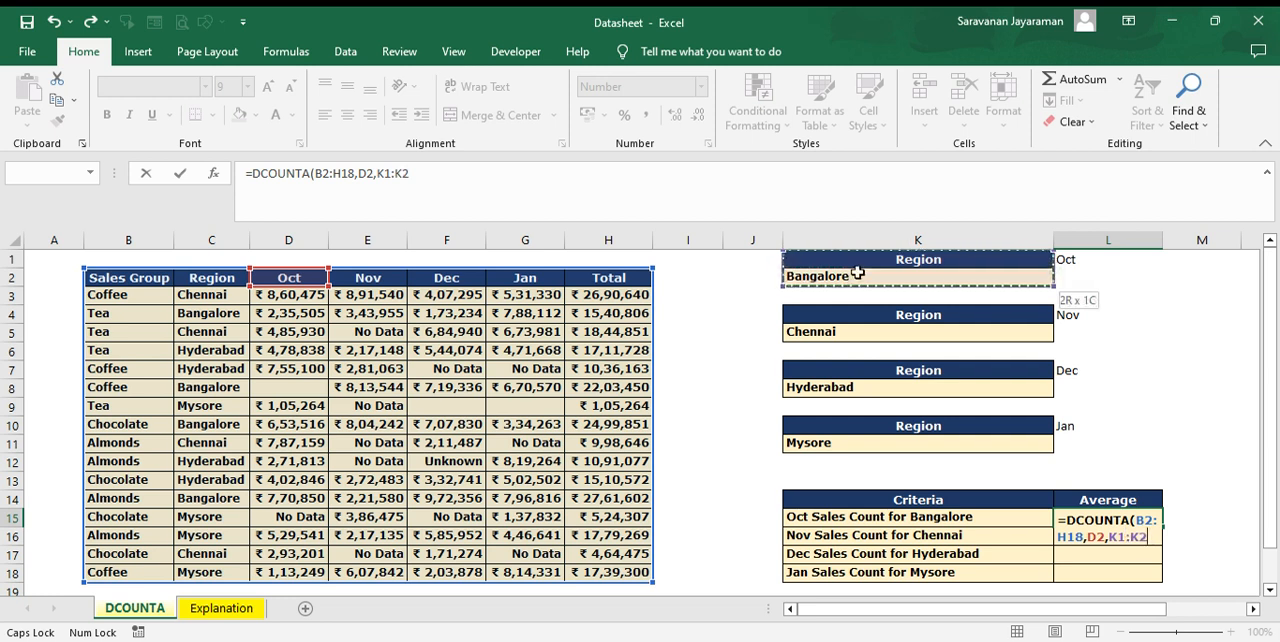
{"action": "left_click_drag", "start_coordinate": [858, 274], "coordinate": [869, 287]}
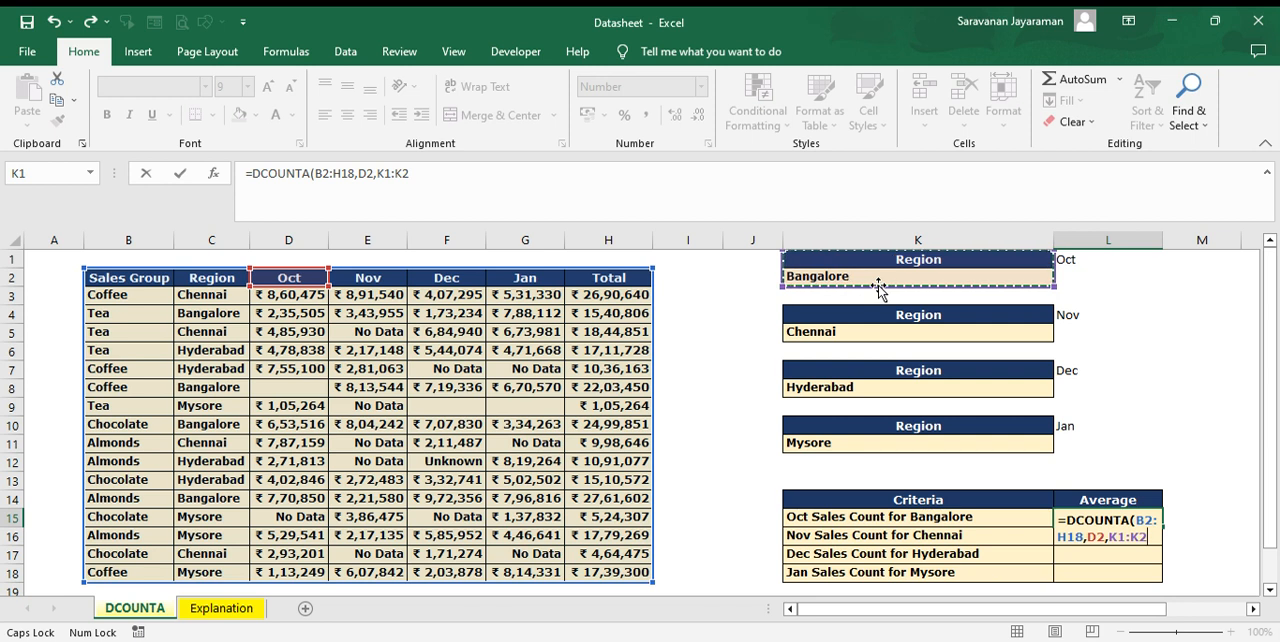
{"action": "type", "text": ")"}
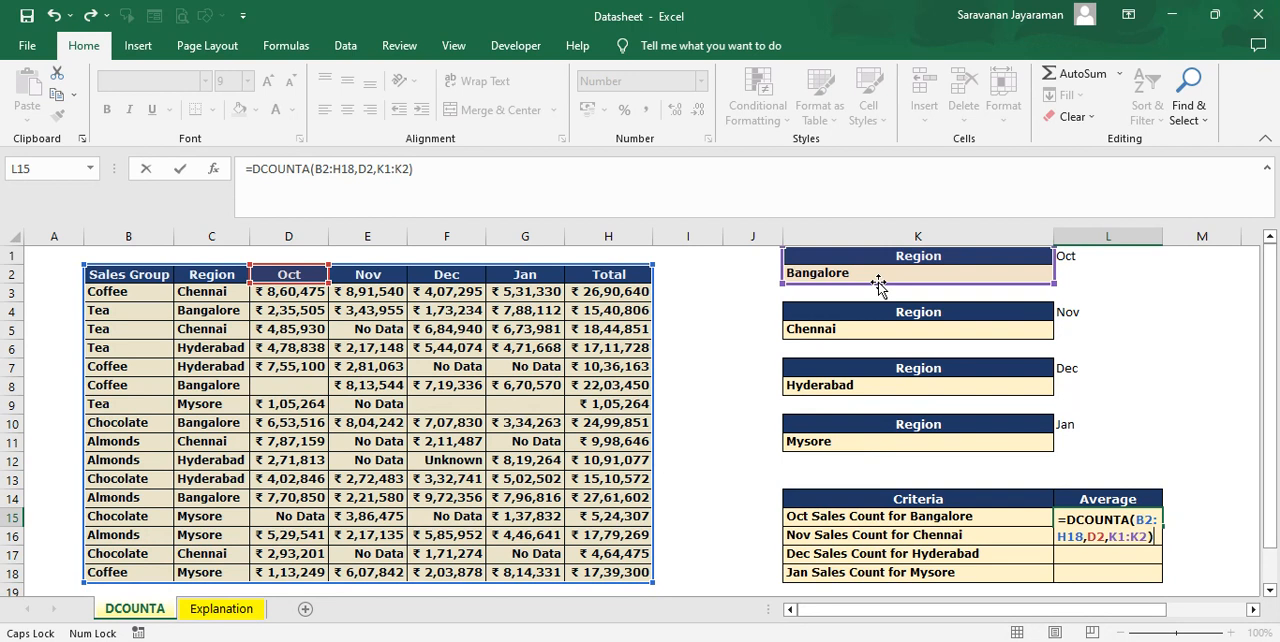
{"action": "key", "text": "ctrl+Return"}
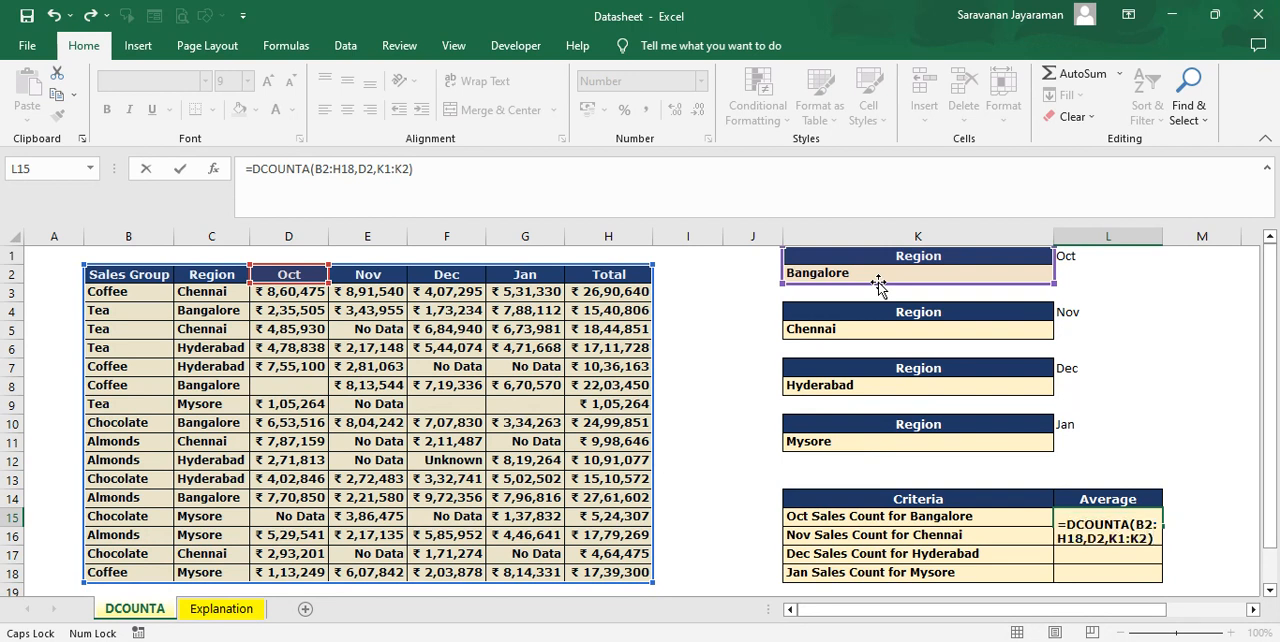
{"action": "key", "text": "Return"}
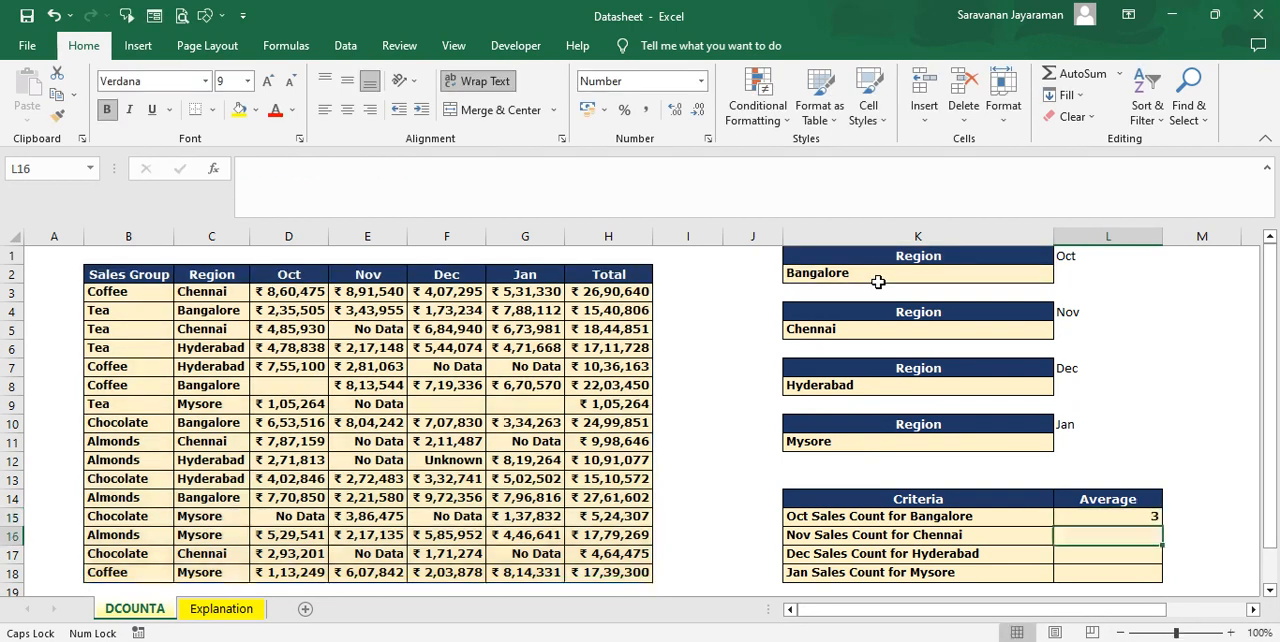
{"action": "left_click", "coordinate": [1131, 518]}
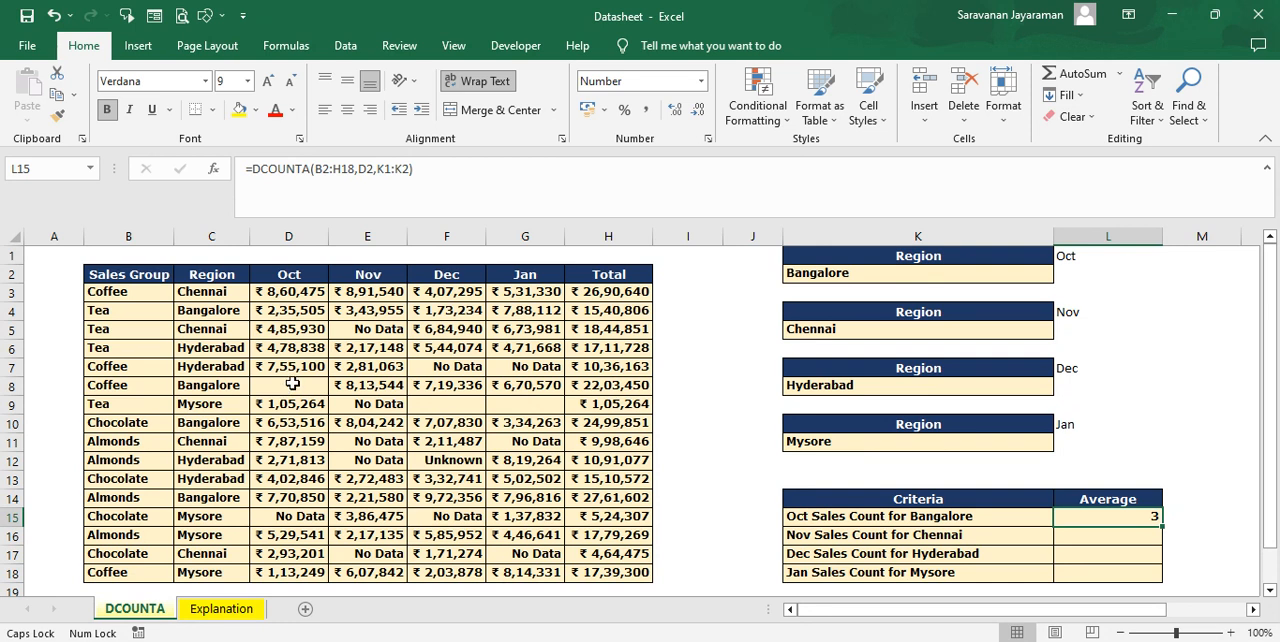
Step: Enter =DCOUNTA(B2:H18,E2,K4:K5) in L16 to count the Nov sales entries for Chennai
{"action": "left_click", "coordinate": [1110, 537]}
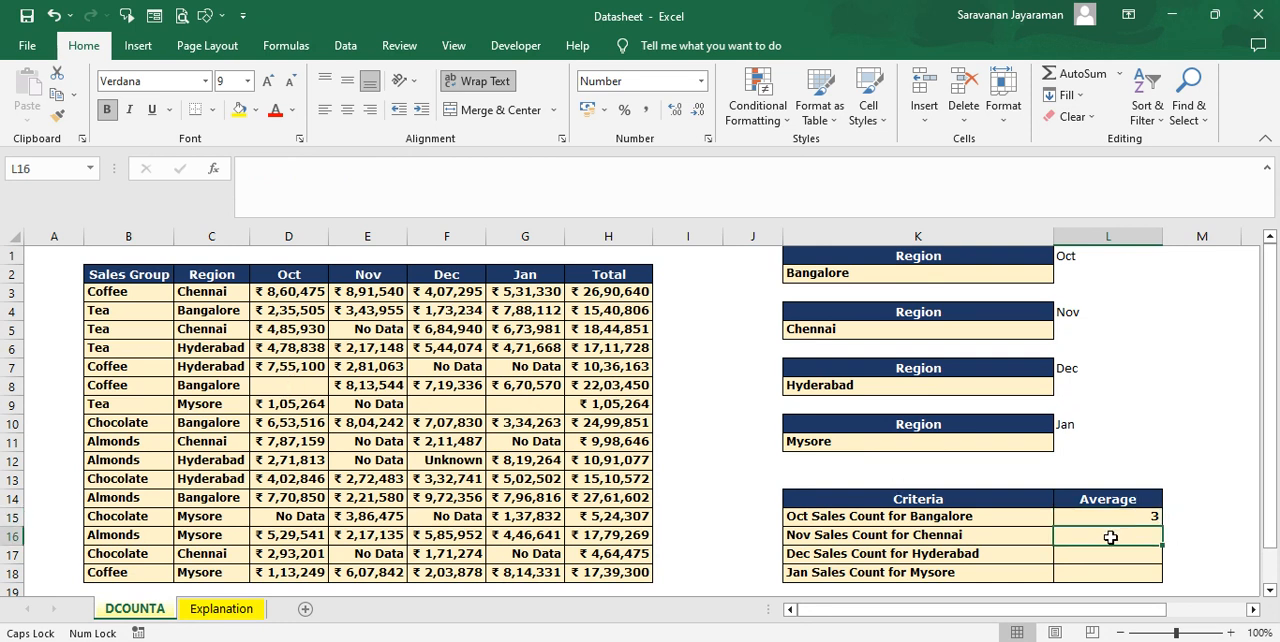
{"action": "double_click", "coordinate": [1110, 537]}
{"action": "type", "text": "=DCI"}
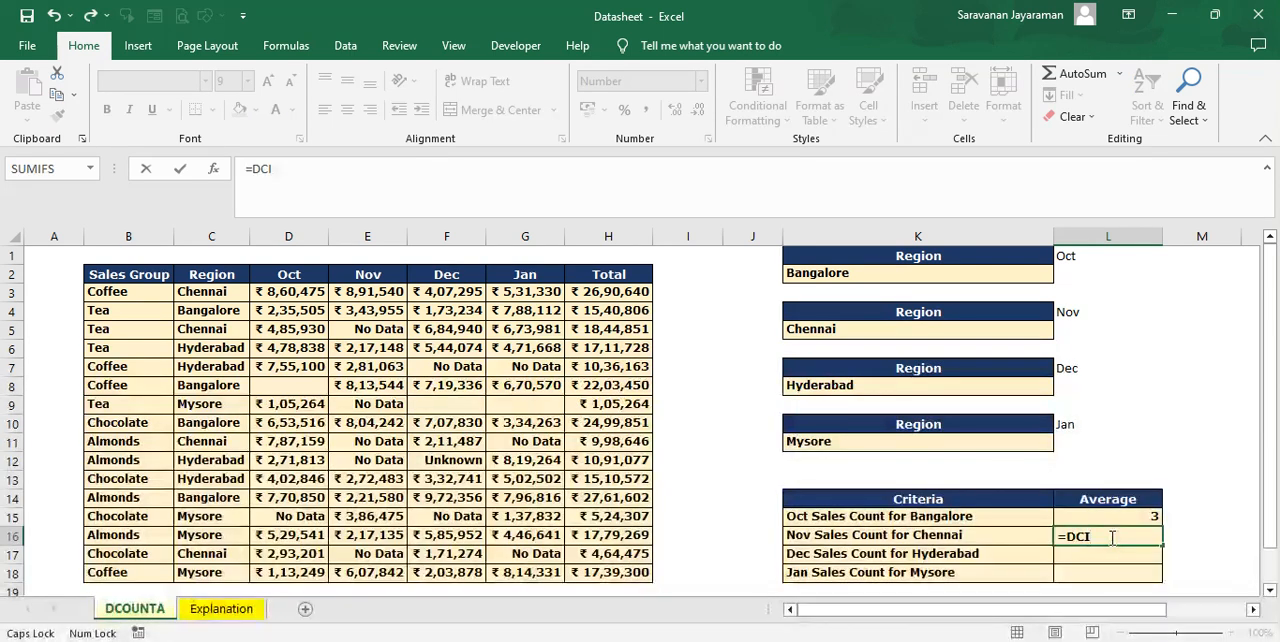
{"action": "key", "text": "BackSpace"}
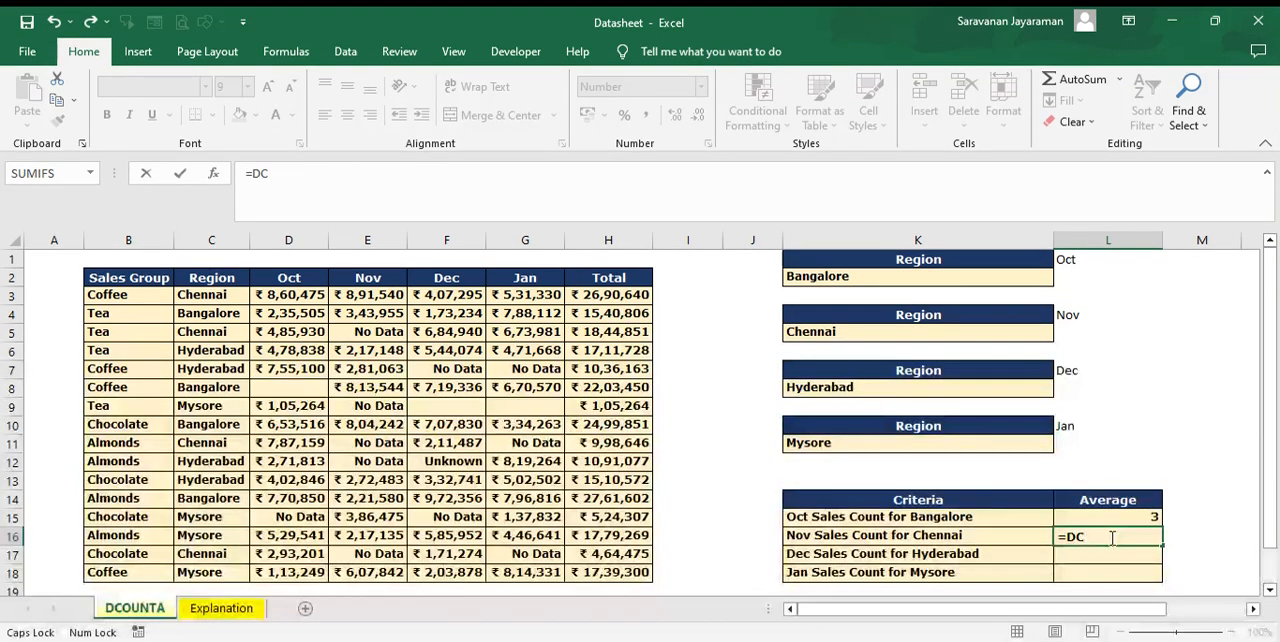
{"action": "type", "text": "OUNTA("}
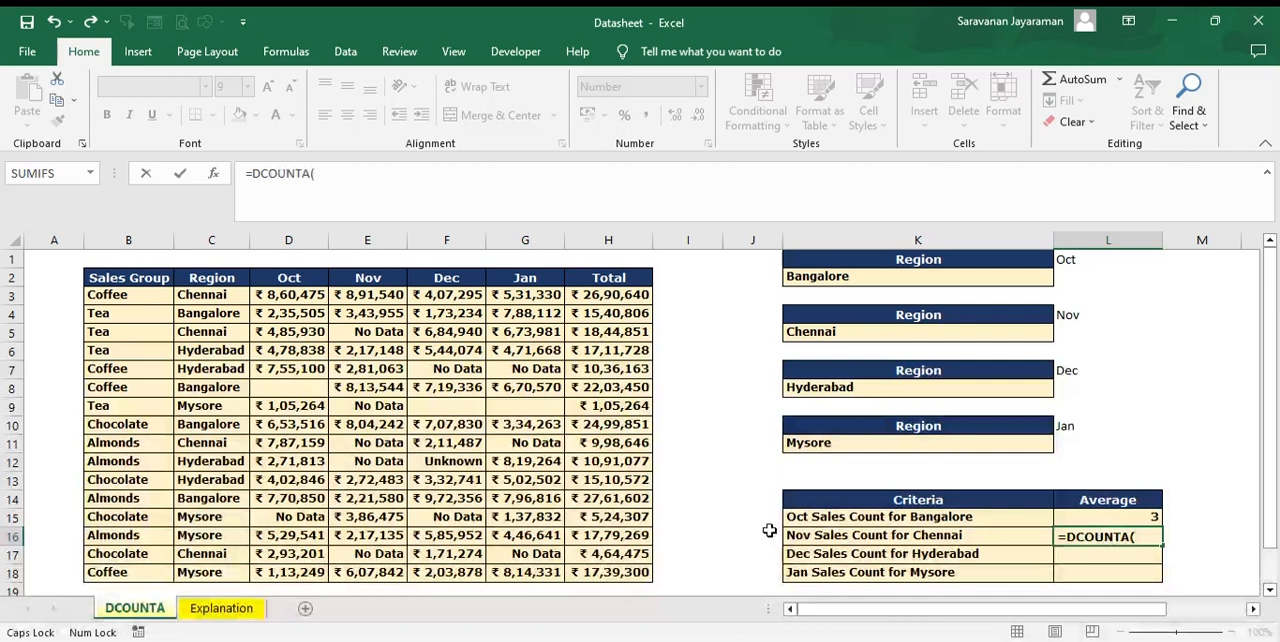
{"action": "left_click", "coordinate": [133, 278]}
{"action": "key", "text": "ctrl+shift+Right"}
{"action": "key", "text": "ctrl+shift+Down"}
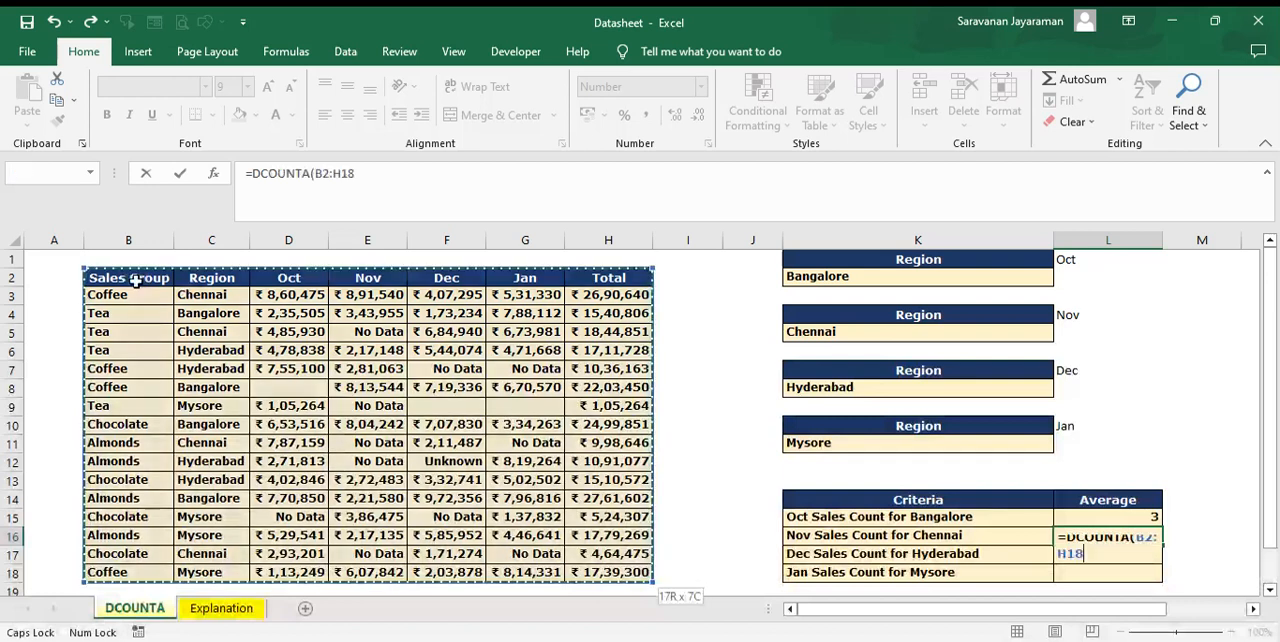
{"action": "type", "text": ","}
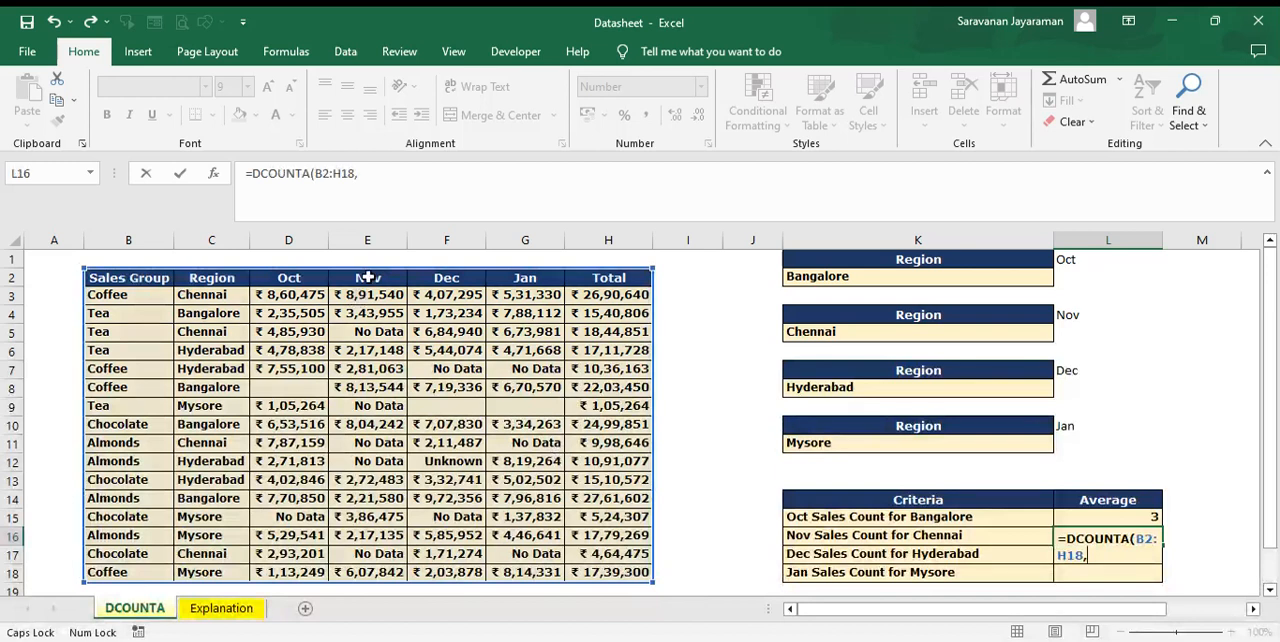
{"action": "left_click", "coordinate": [368, 277]}
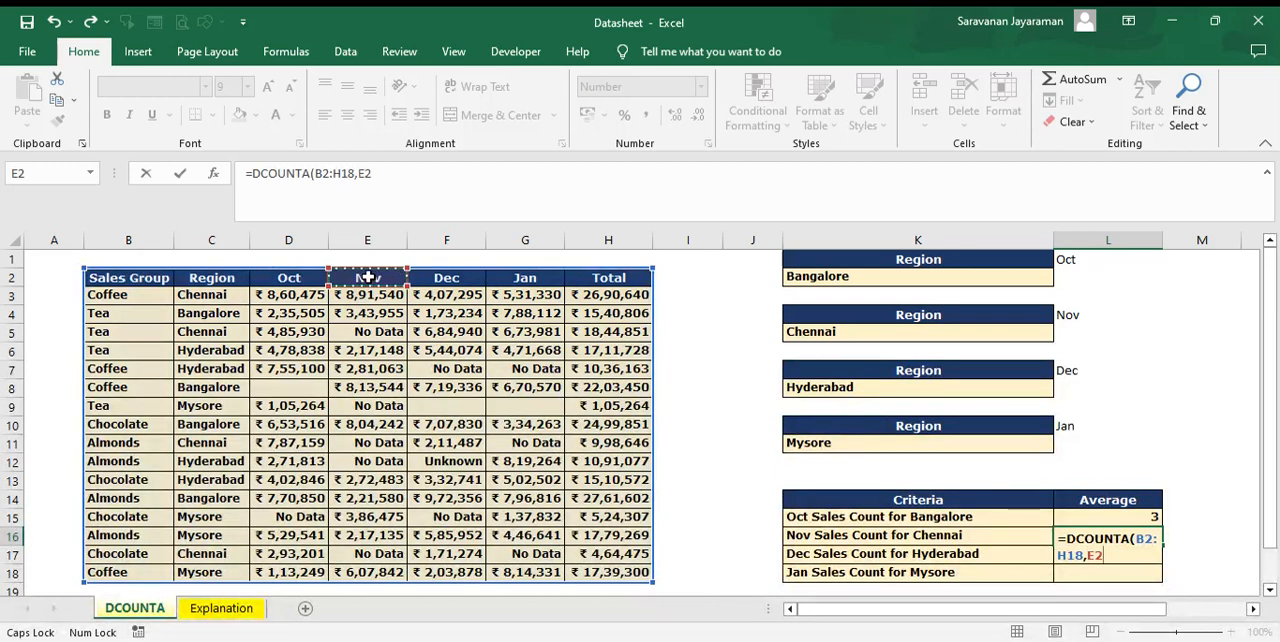
{"action": "type", "text": ","}
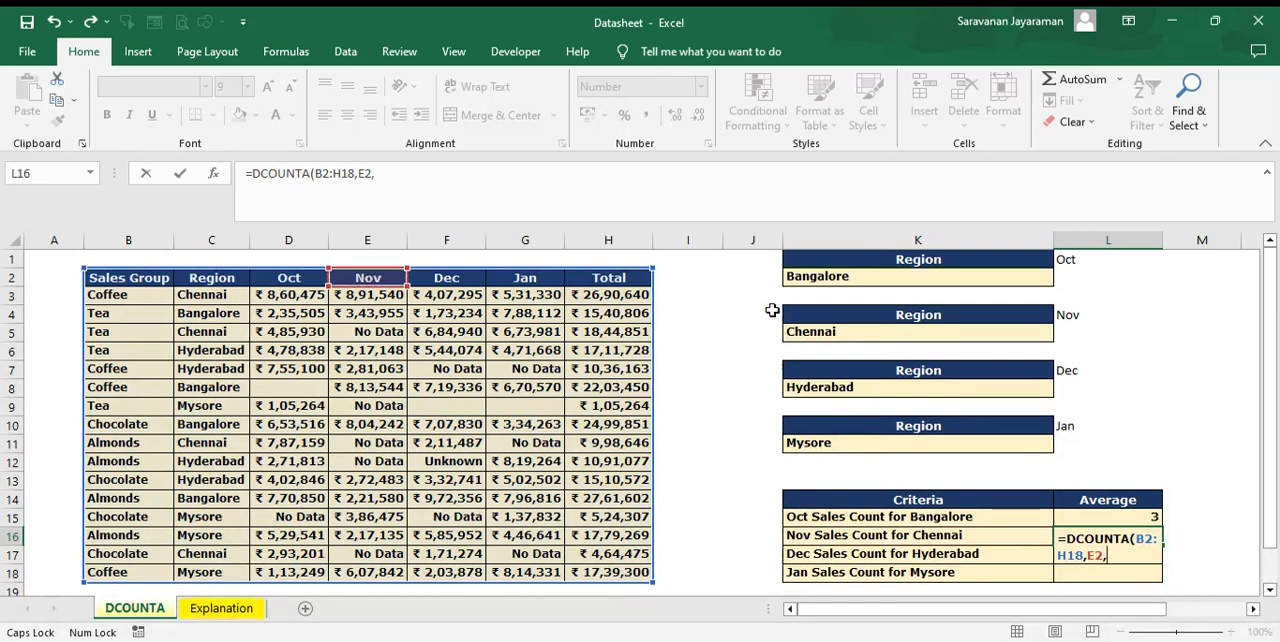
{"action": "left_click_drag", "start_coordinate": [888, 318], "coordinate": [887, 337]}
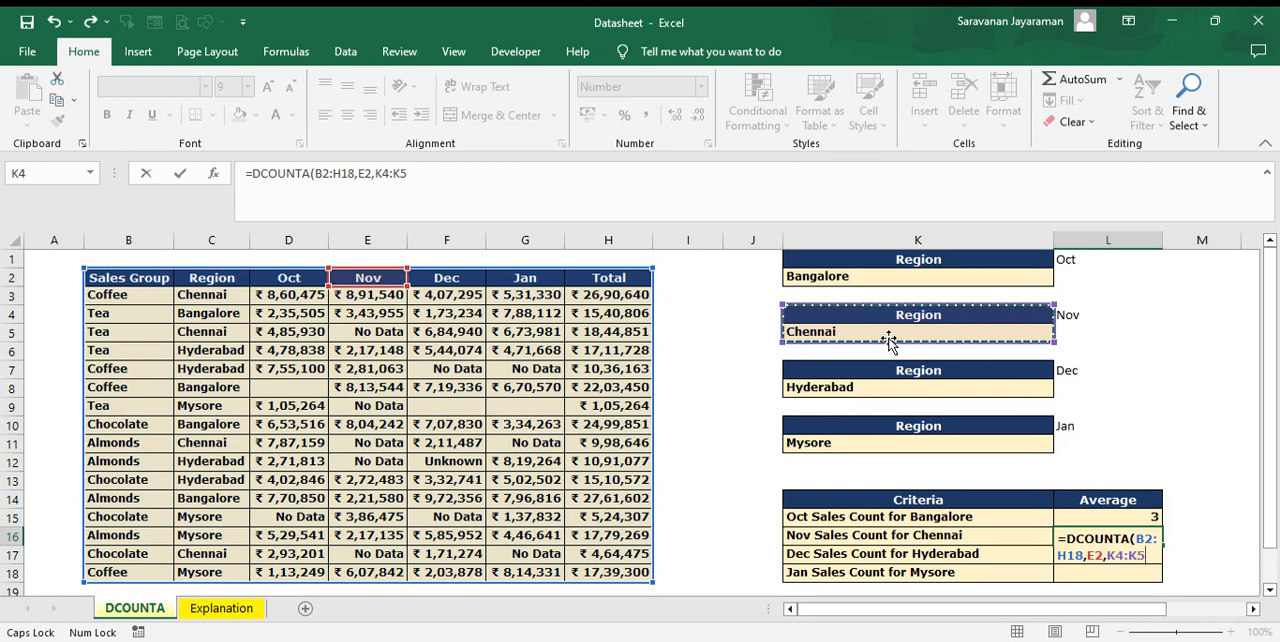
{"action": "type", "text": ")"}
{"action": "key", "text": "ctrl+Return"}
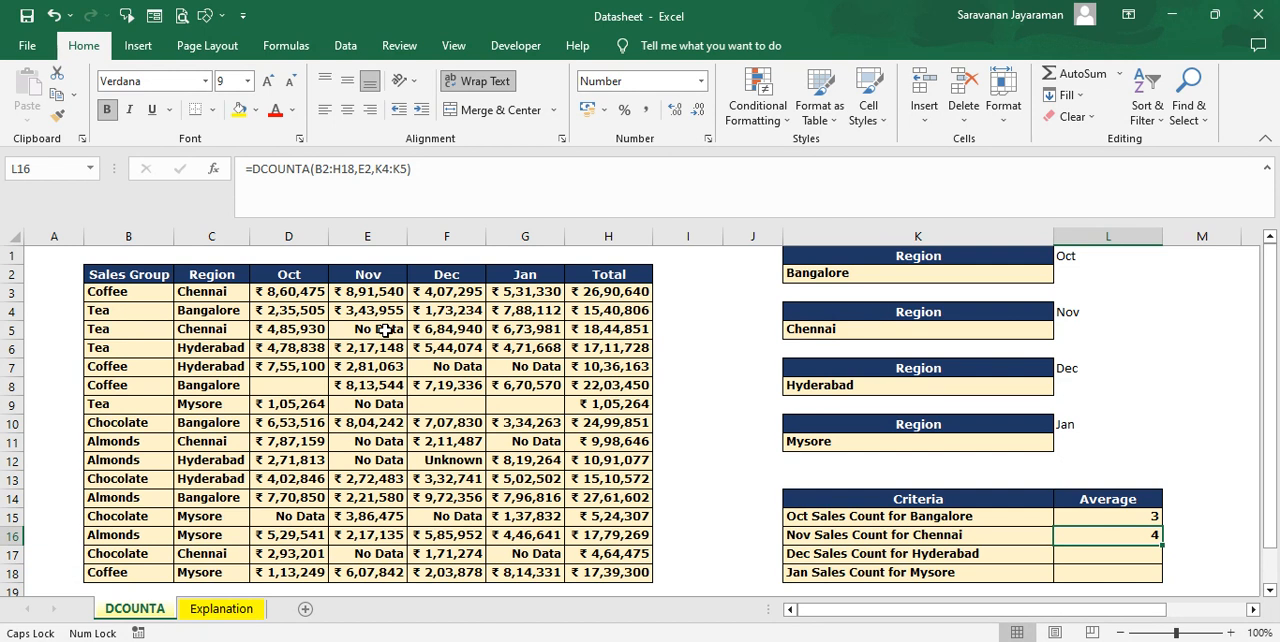
Step: Enter =DCOUNTA(B2:H18,F2,K7:K8) in L17 to count the Dec sales entries for Hyderabad
{"action": "left_click", "coordinate": [1086, 553]}
{"action": "type", "text": "="}
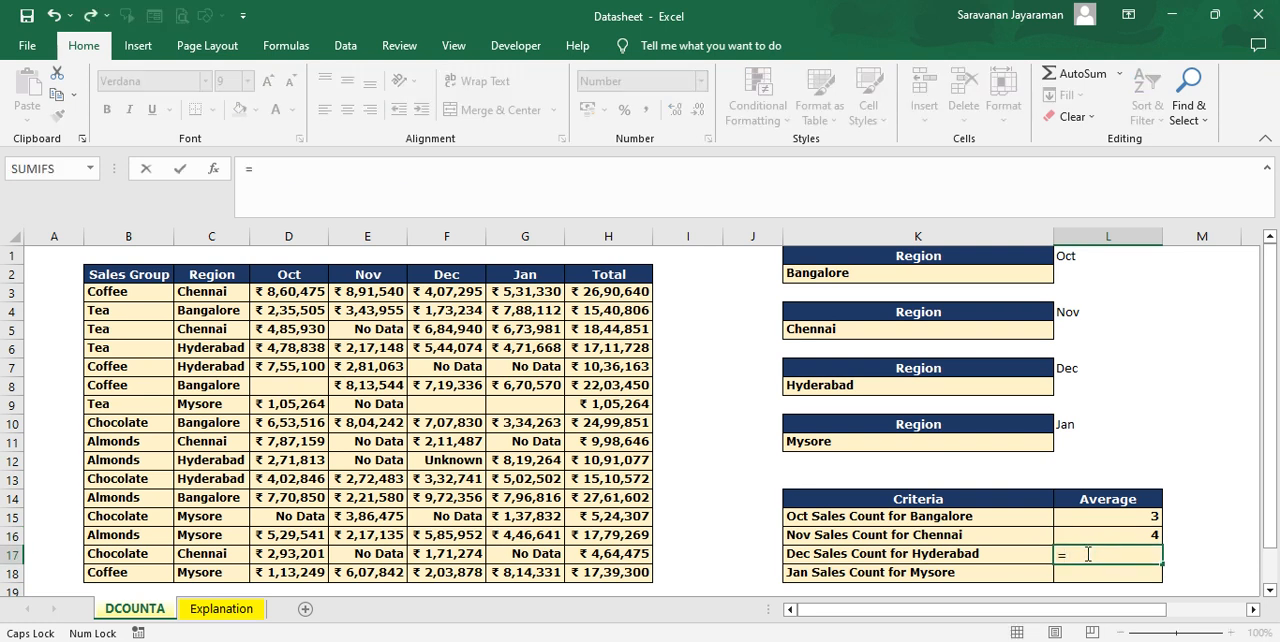
{"action": "type", "text": "DCOUNTA("}
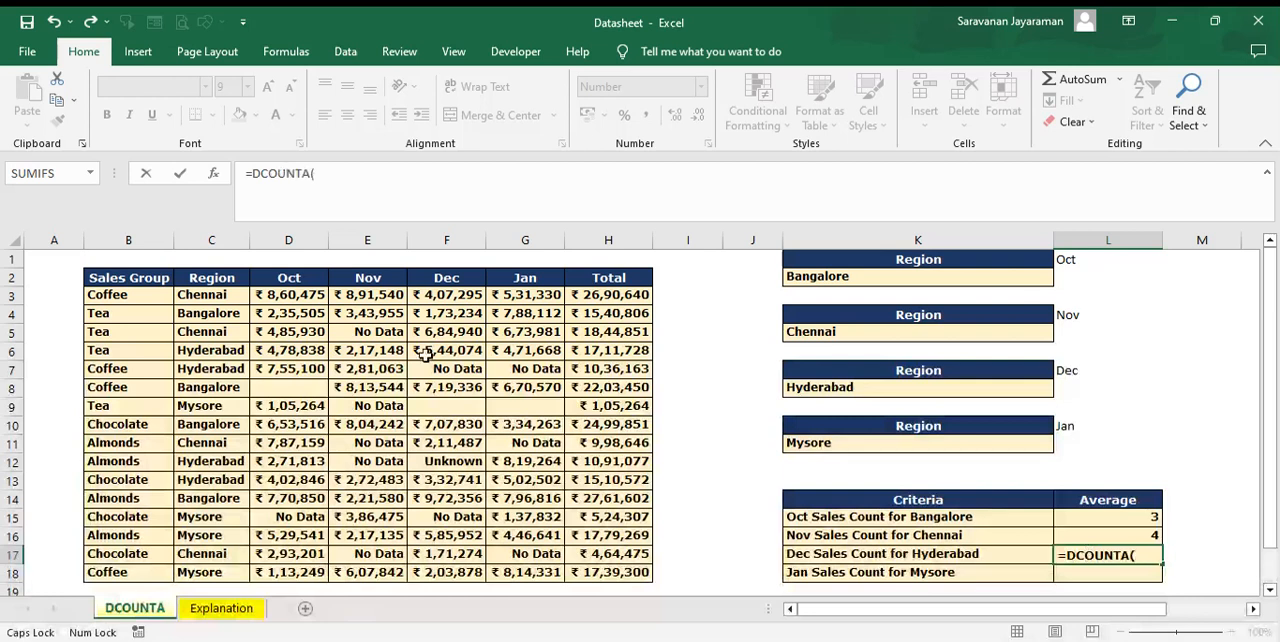
{"action": "left_click", "coordinate": [134, 279]}
{"action": "key", "text": "ctrl+a"}
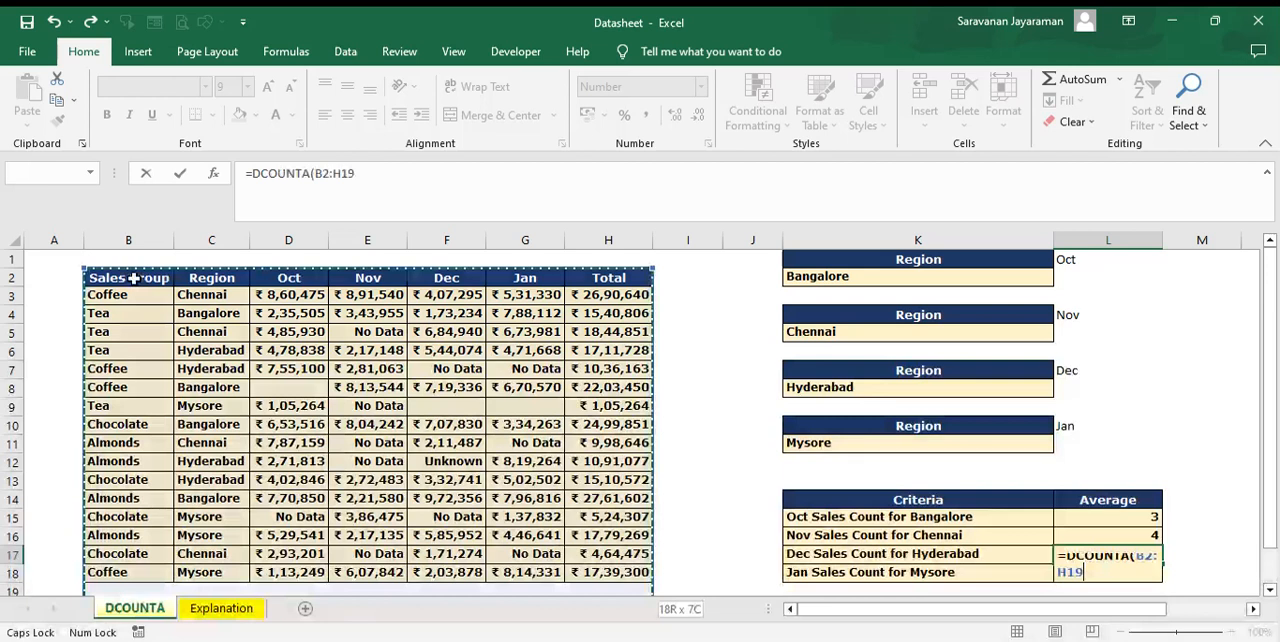
{"action": "left_click_drag", "start_coordinate": [134, 279], "coordinate": [641, 572]}
{"action": "type", "text": ","}
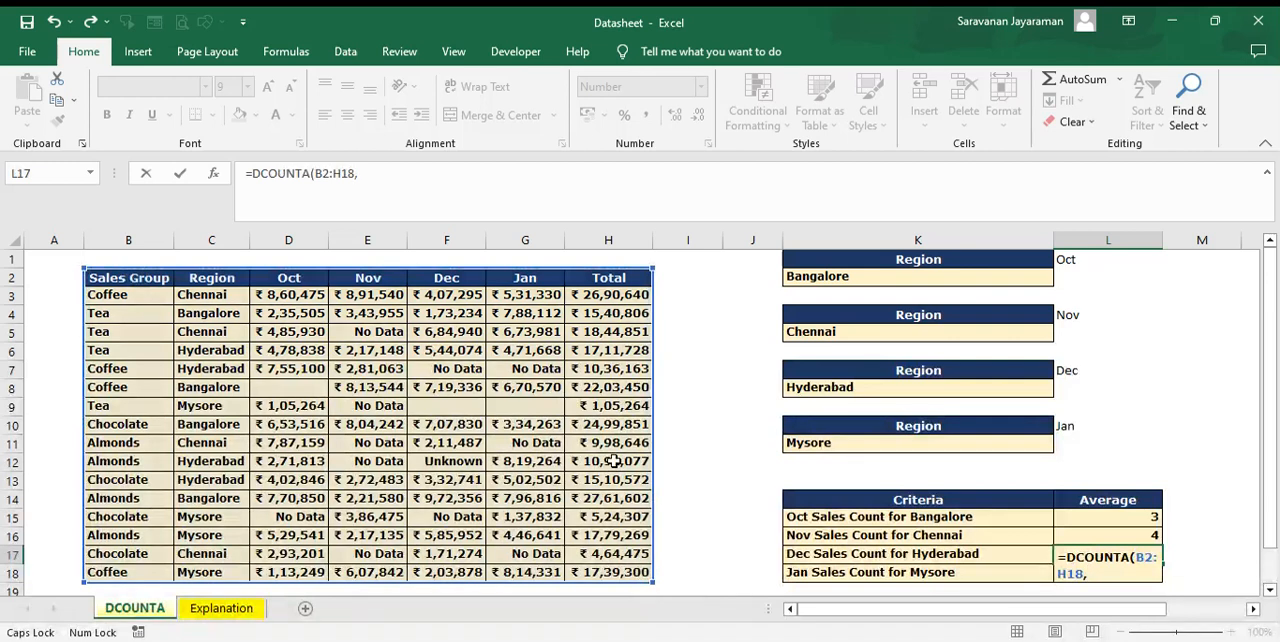
{"action": "left_click", "coordinate": [446, 277]}
{"action": "type", "text": ","}
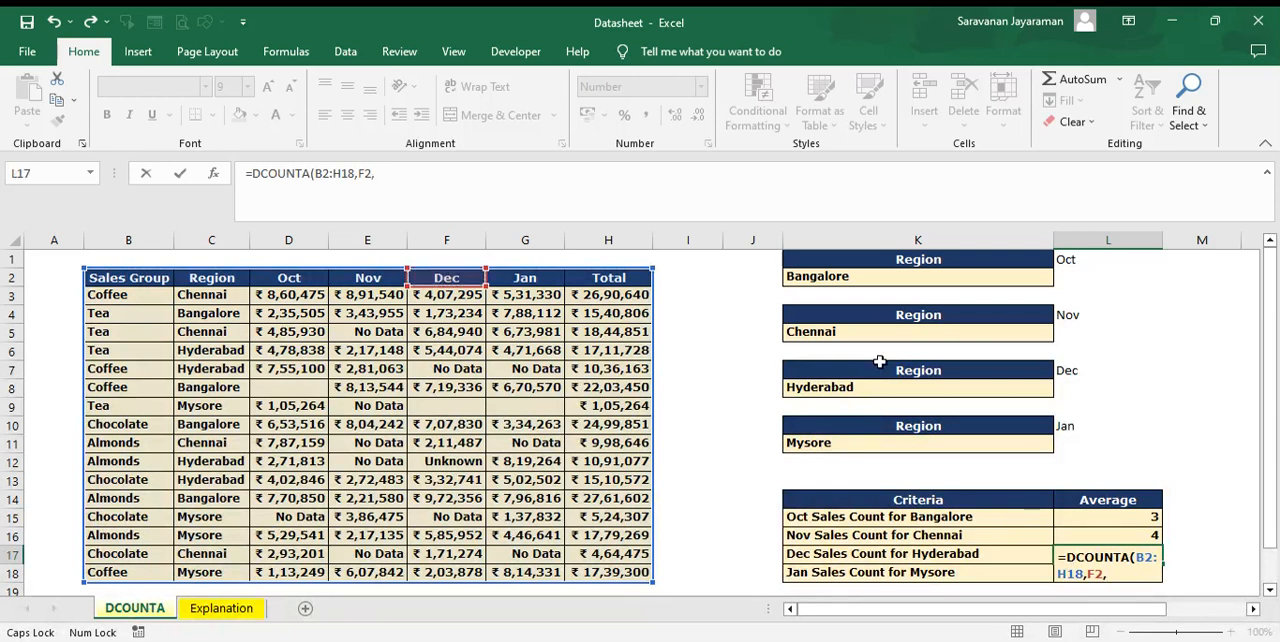
{"action": "left_click_drag", "start_coordinate": [875, 370], "coordinate": [878, 396]}
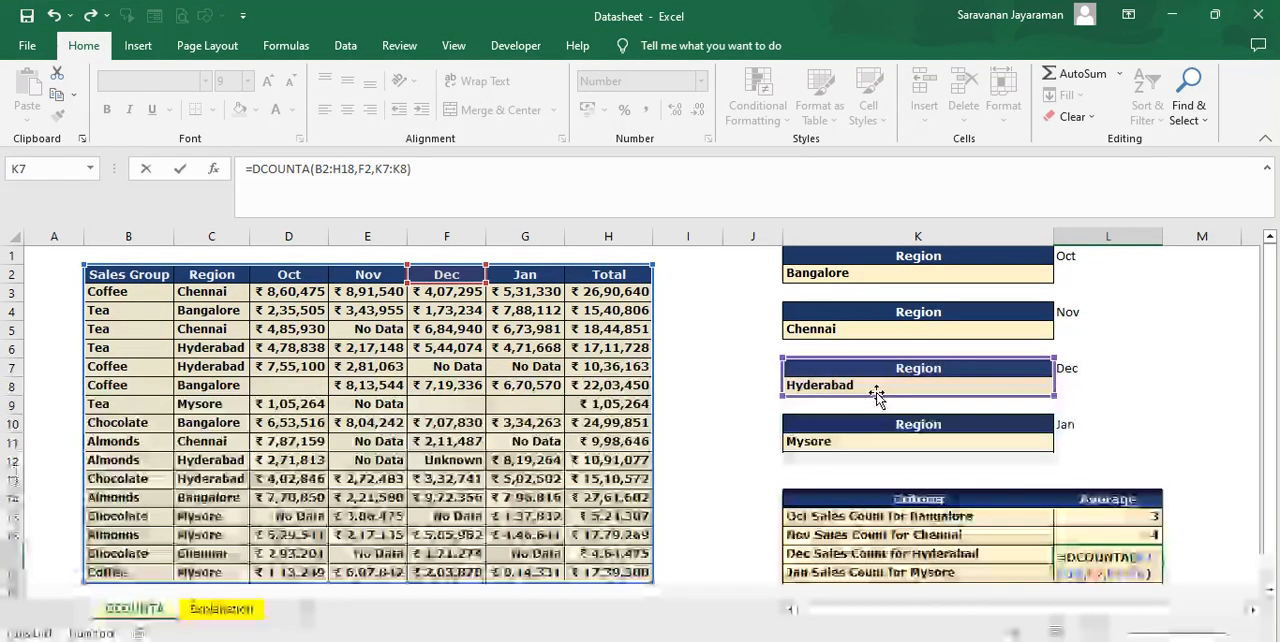
{"action": "key", "text": "Return"}
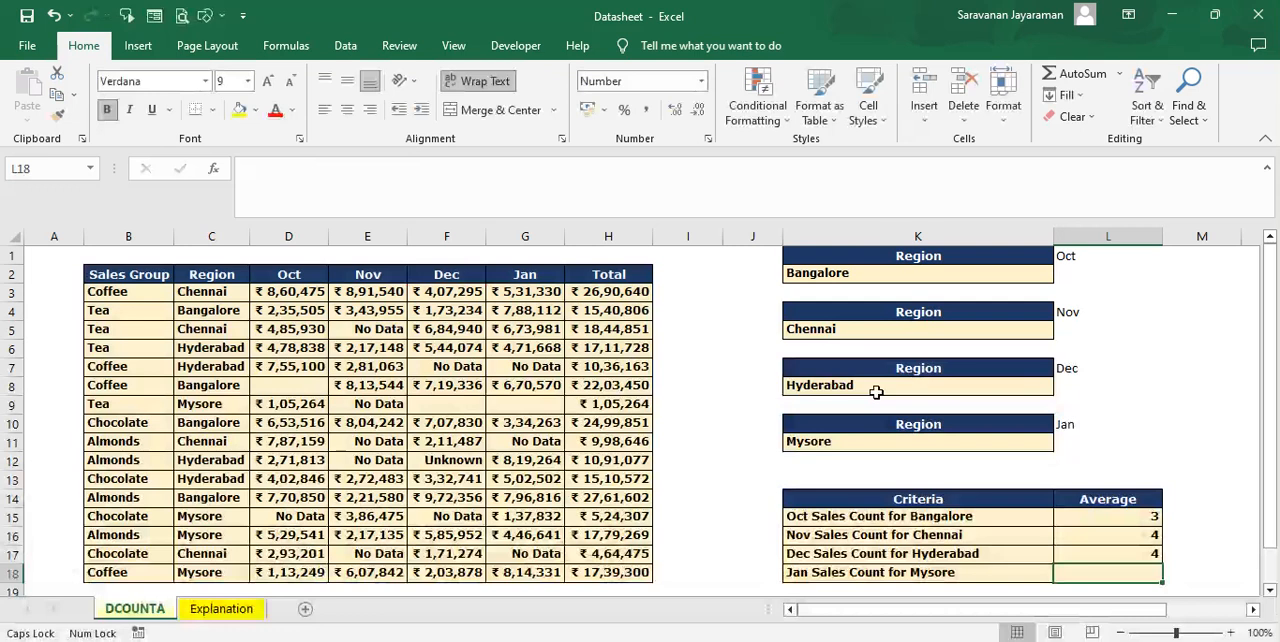
Step: Enter =DCOUNTA(B2:H18,G2,K10:K11) in L18 to count the Jan sales entries for Mysore
{"action": "type", "text": "="}
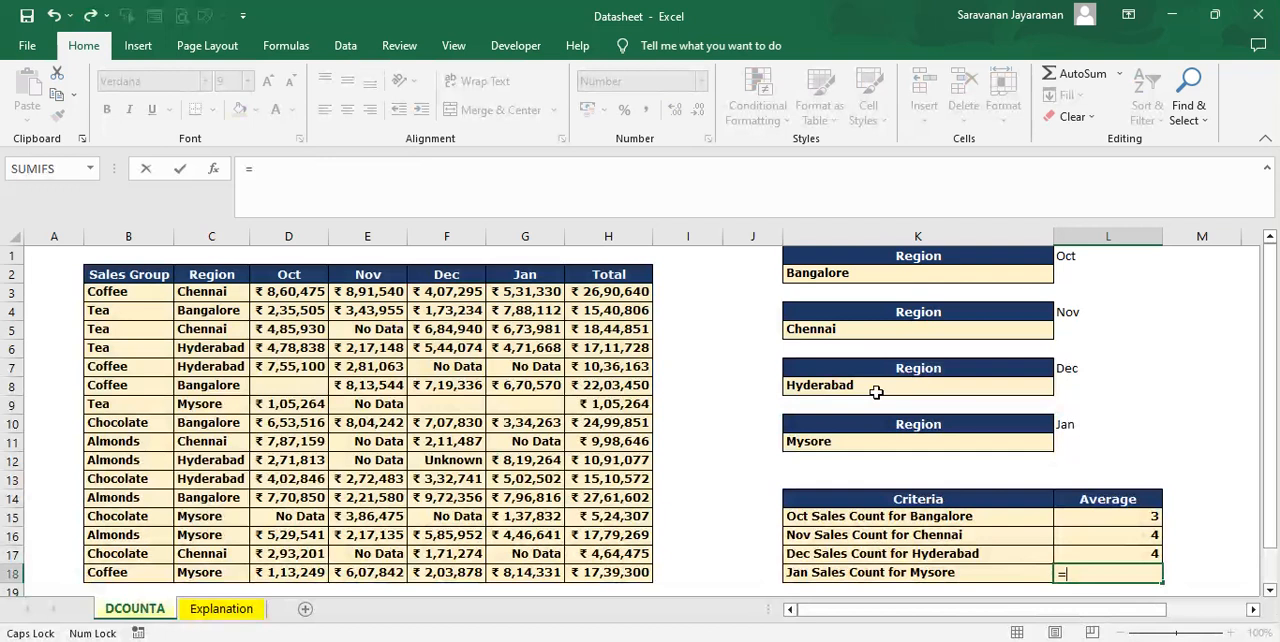
{"action": "type", "text": "DCI"}
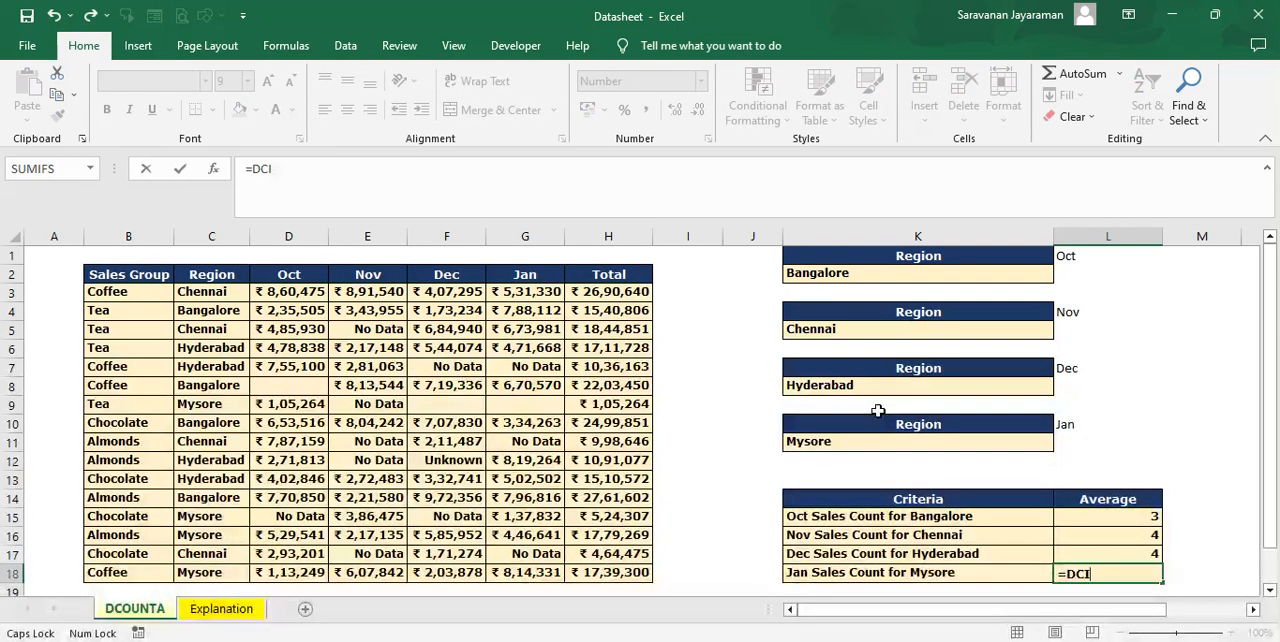
{"action": "key", "text": "BackSpace"}
{"action": "type", "text": "OUNTA("}
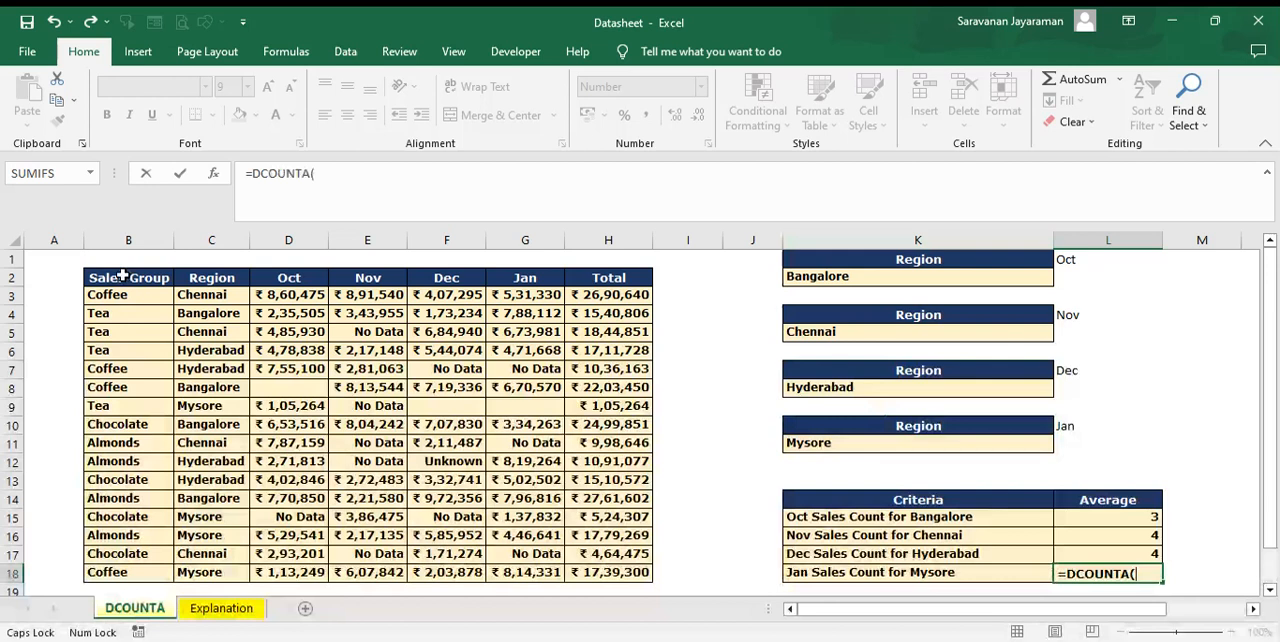
{"action": "left_click_drag", "start_coordinate": [122, 275], "coordinate": [640, 586]}
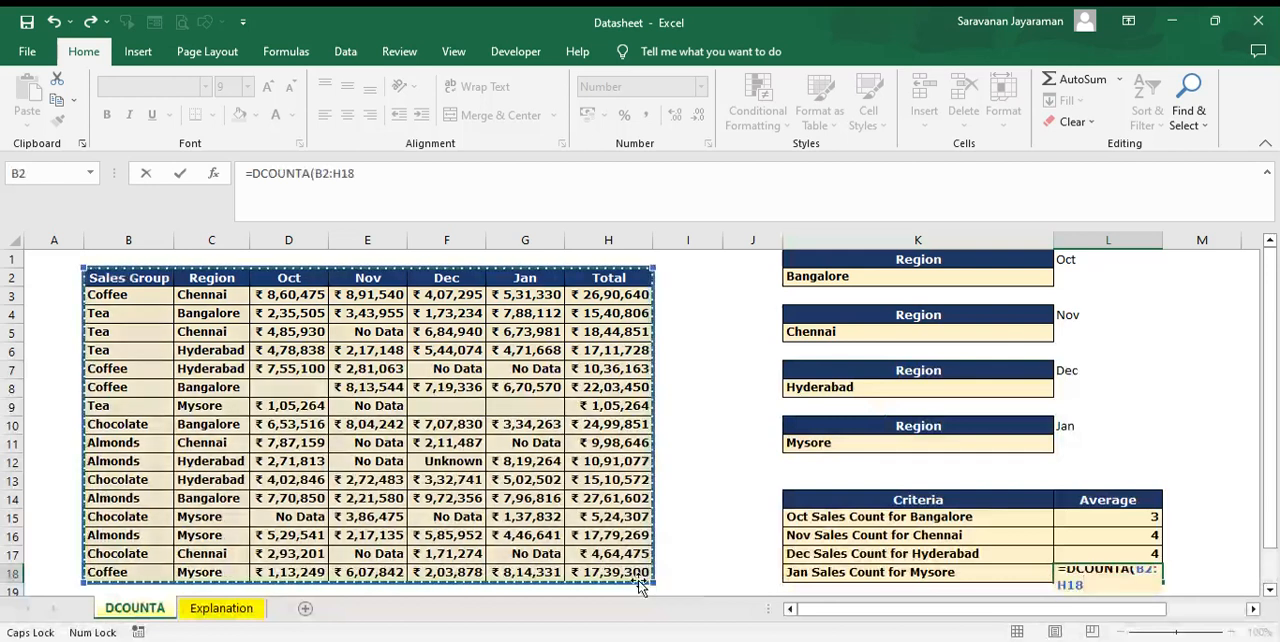
{"action": "type", "text": ","}
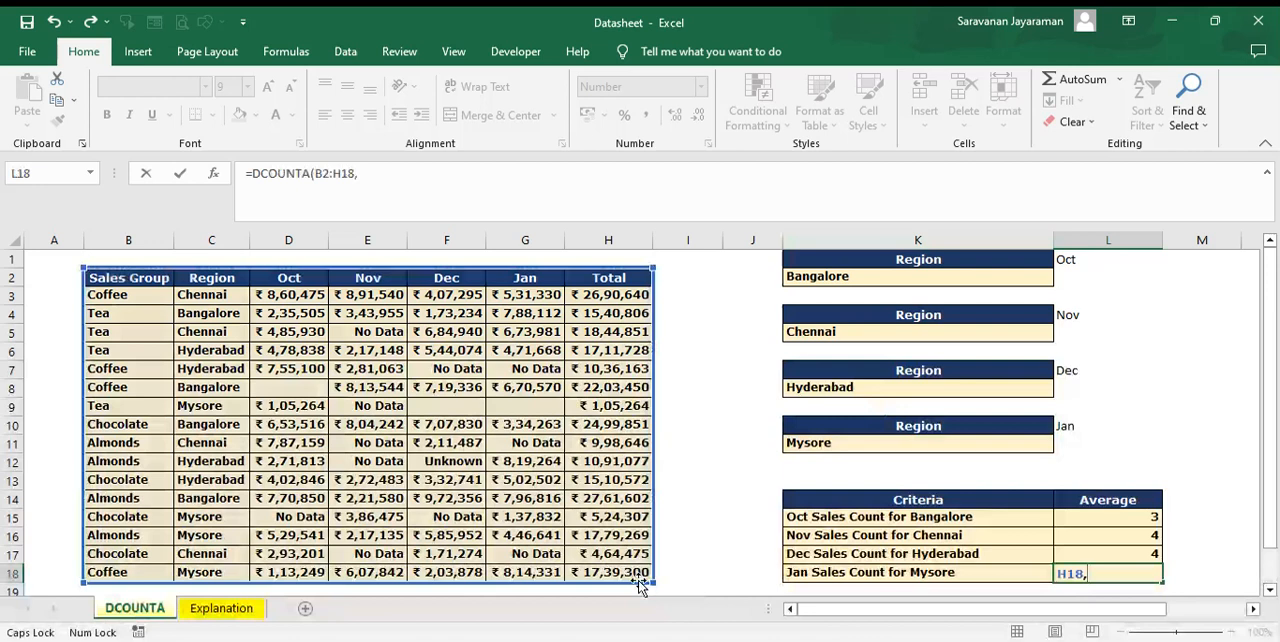
{"action": "left_click", "coordinate": [527, 279]}
{"action": "type", "text": ","}
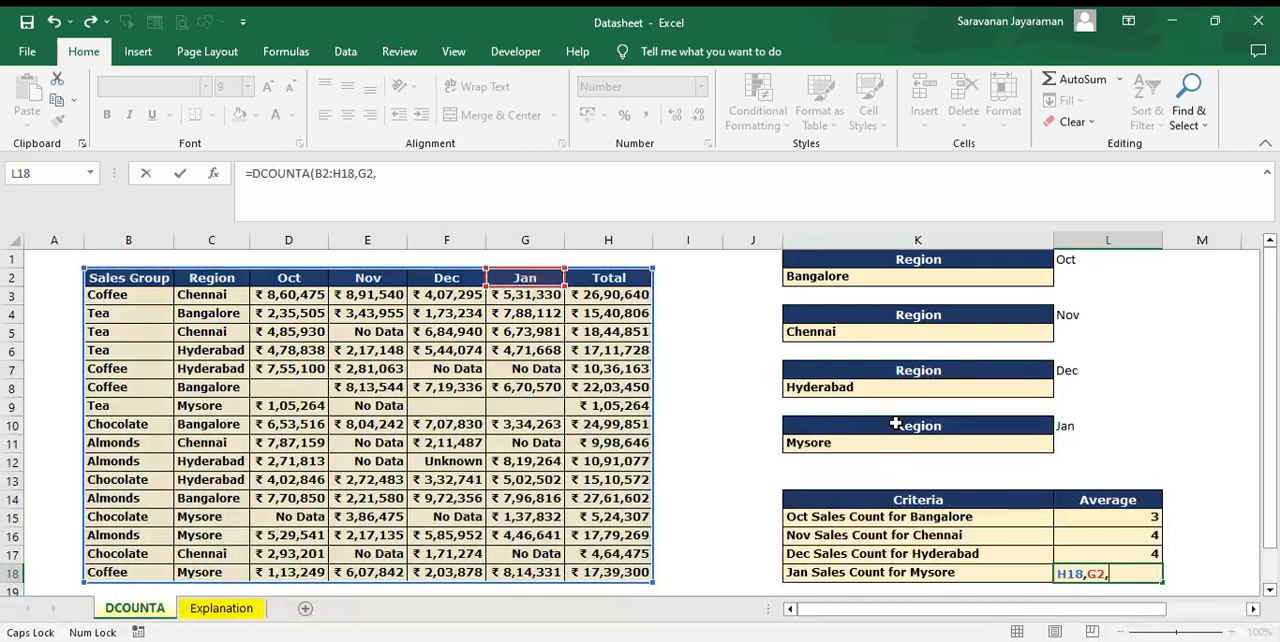
{"action": "left_click_drag", "start_coordinate": [896, 431], "coordinate": [895, 449]}
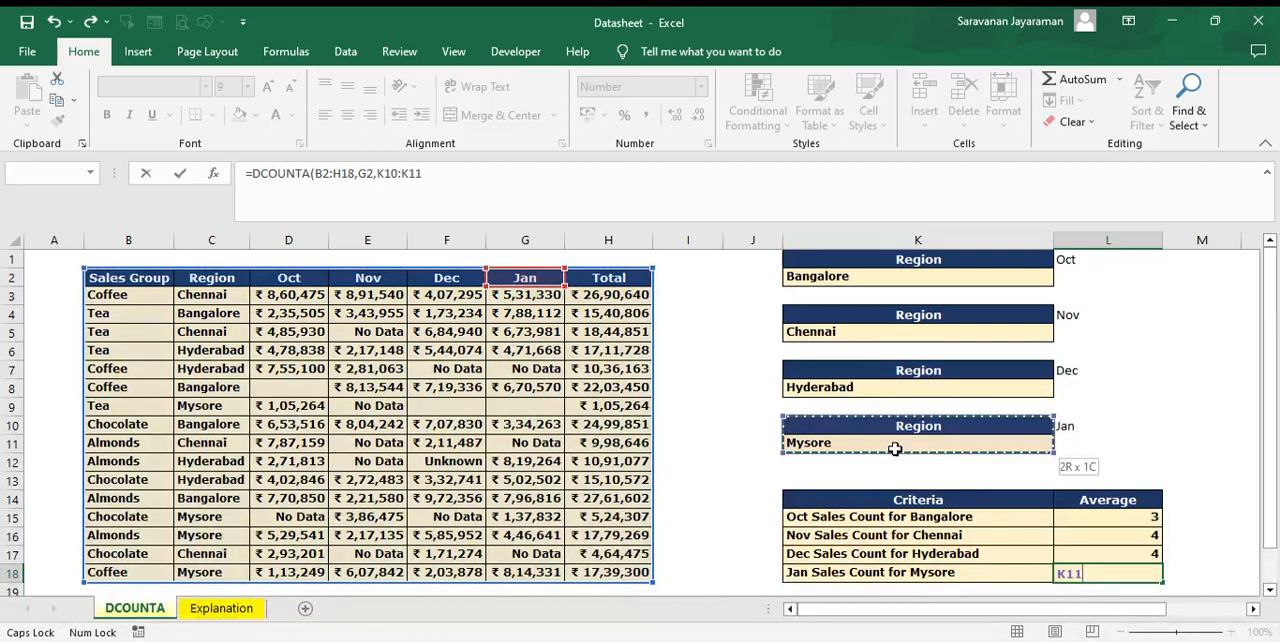
{"action": "type", "text": "0"}
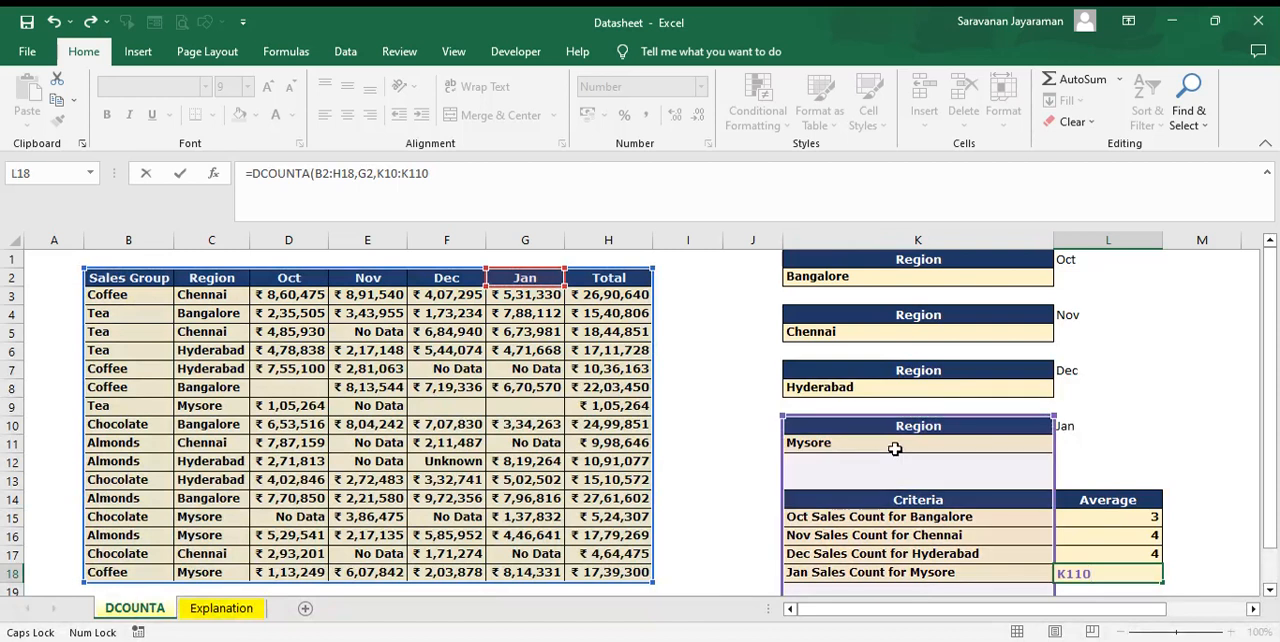
{"action": "key", "text": "BackSpace"}
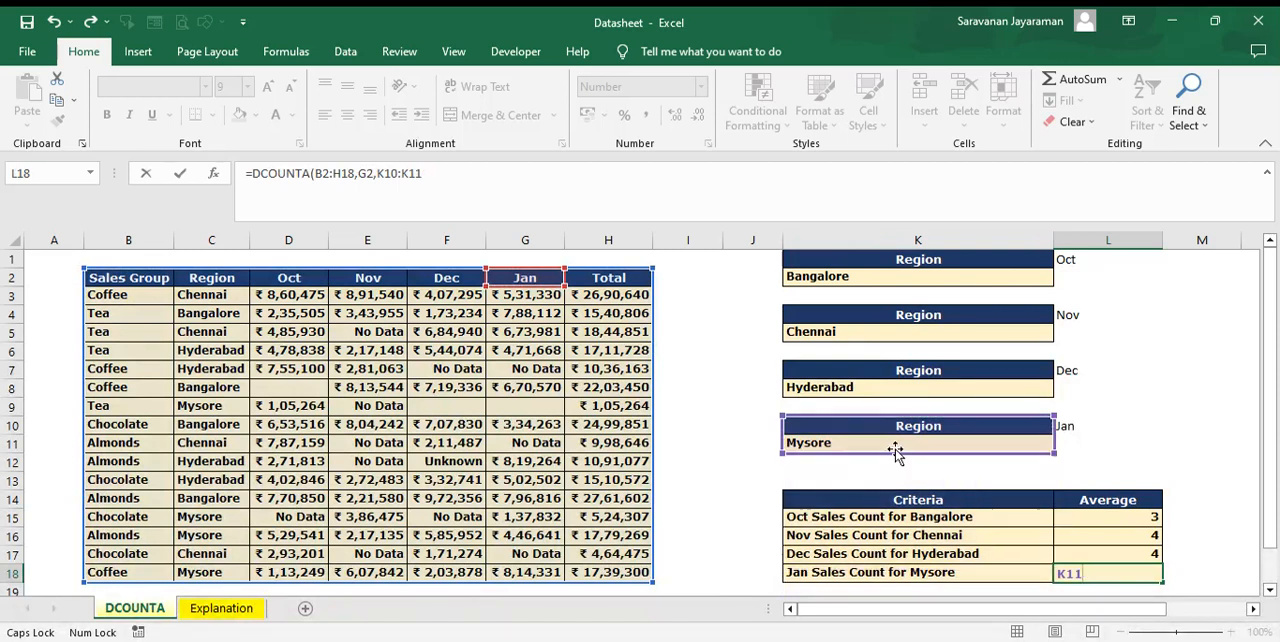
{"action": "type", "text": ")"}
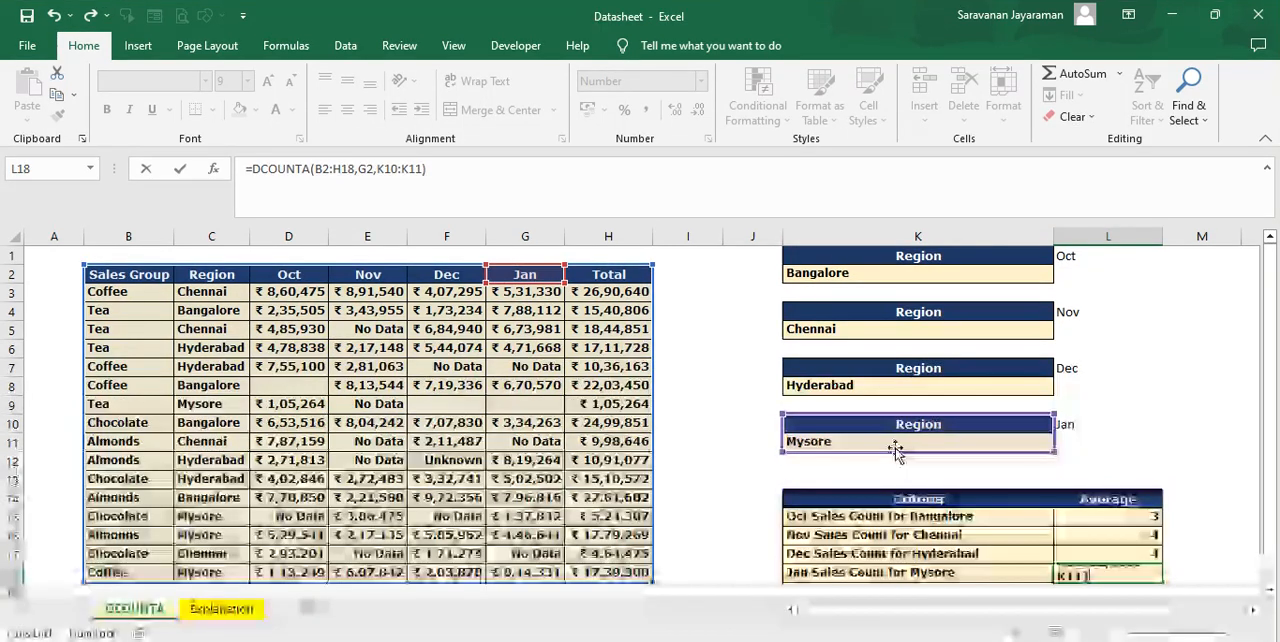
{"action": "key", "text": "Return"}
{"action": "key", "text": "Up"}
{"action": "key", "text": "Up"}
{"action": "key", "text": "Up"}
{"action": "key", "text": "Up"}
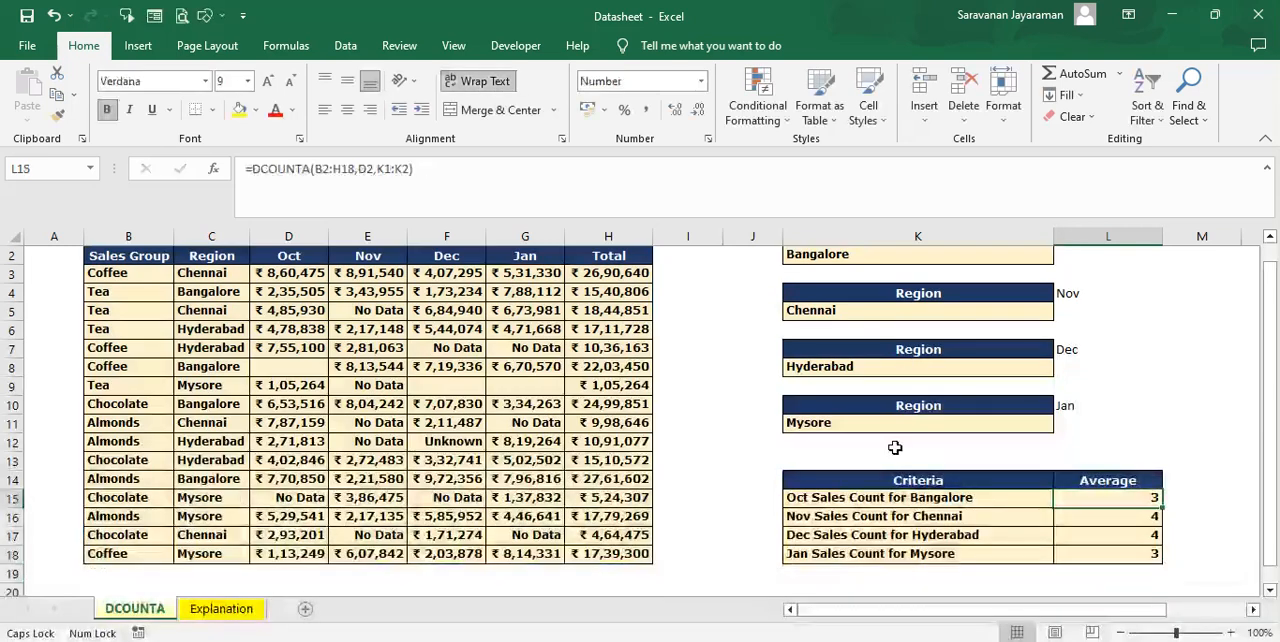
Step: Clear the Jan sales value of the Almonds row for Mysore in cell G16
{"action": "left_click", "coordinate": [518, 381]}
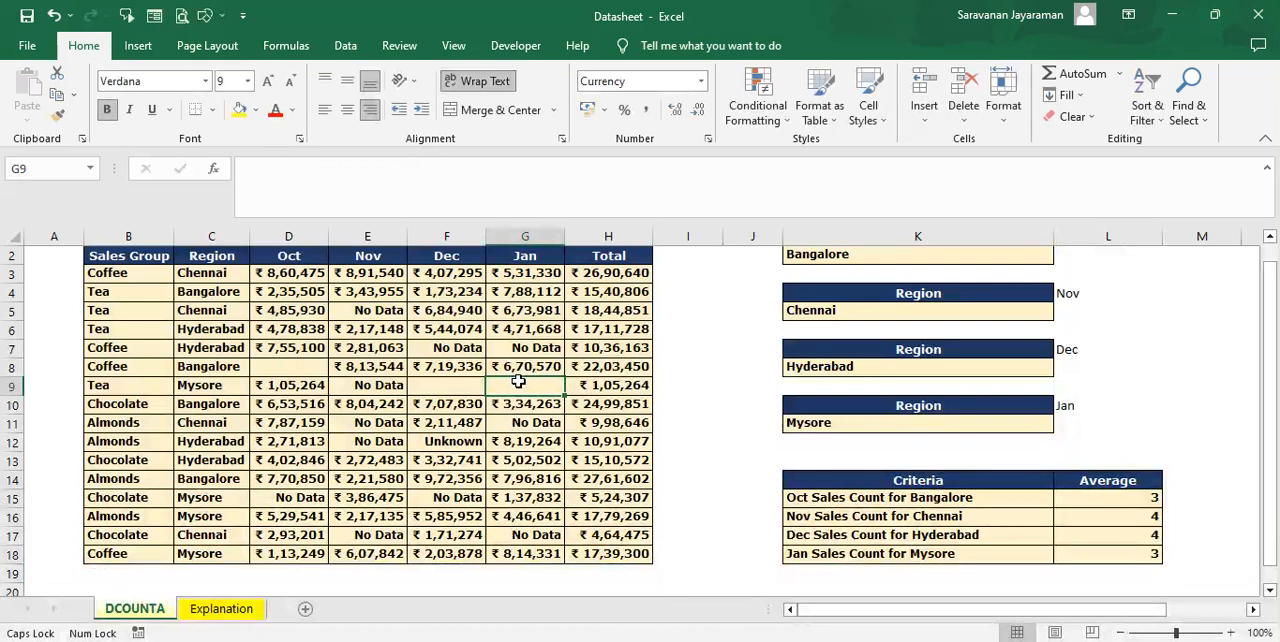
{"action": "left_click", "coordinate": [541, 518]}
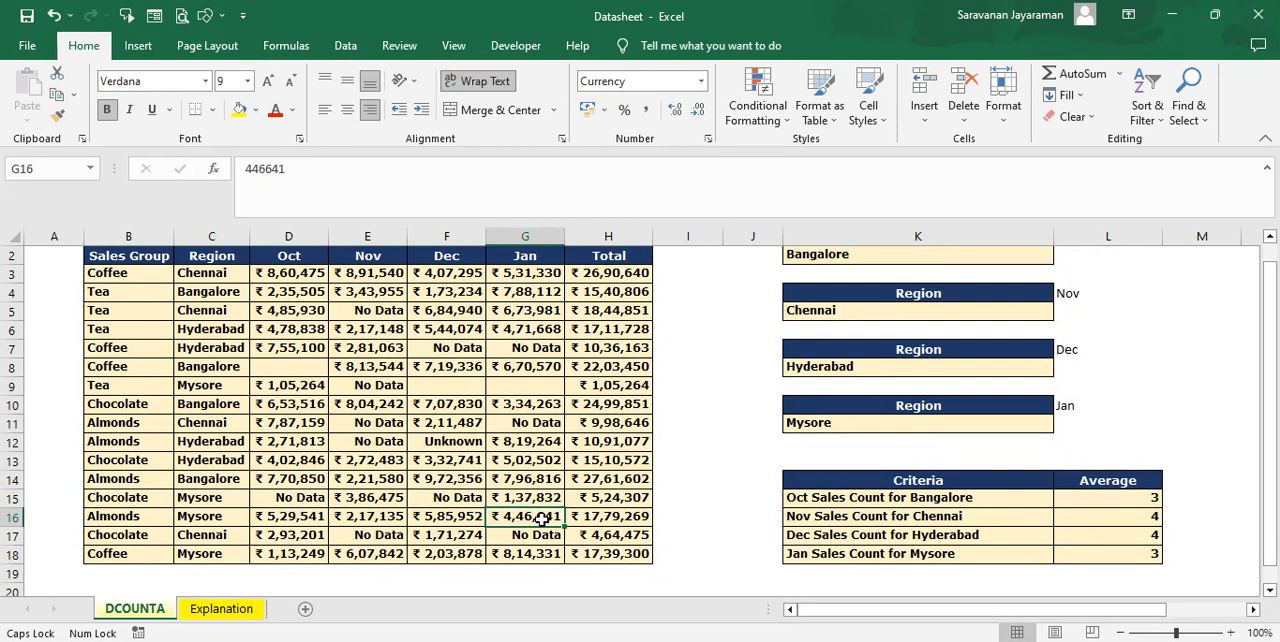
{"action": "key", "text": "Delete"}
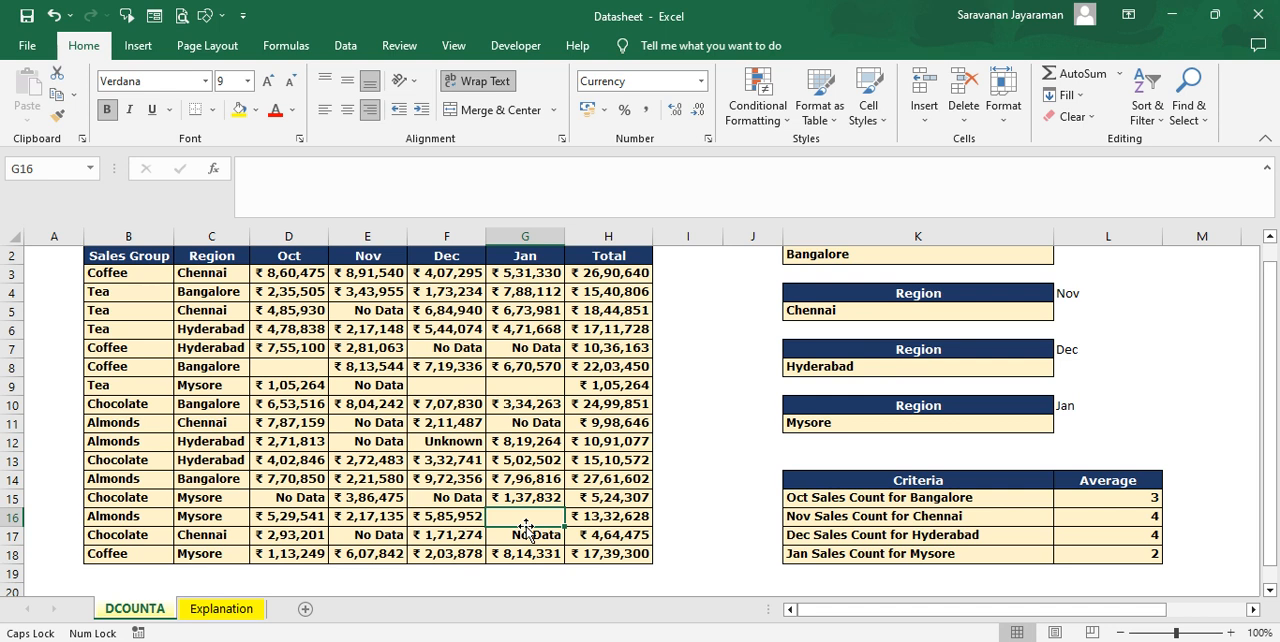
Step: Try the text No Data in G16 to test the Mysore count, clear the cell again, and select A1
{"action": "type", "text": "No Data"}
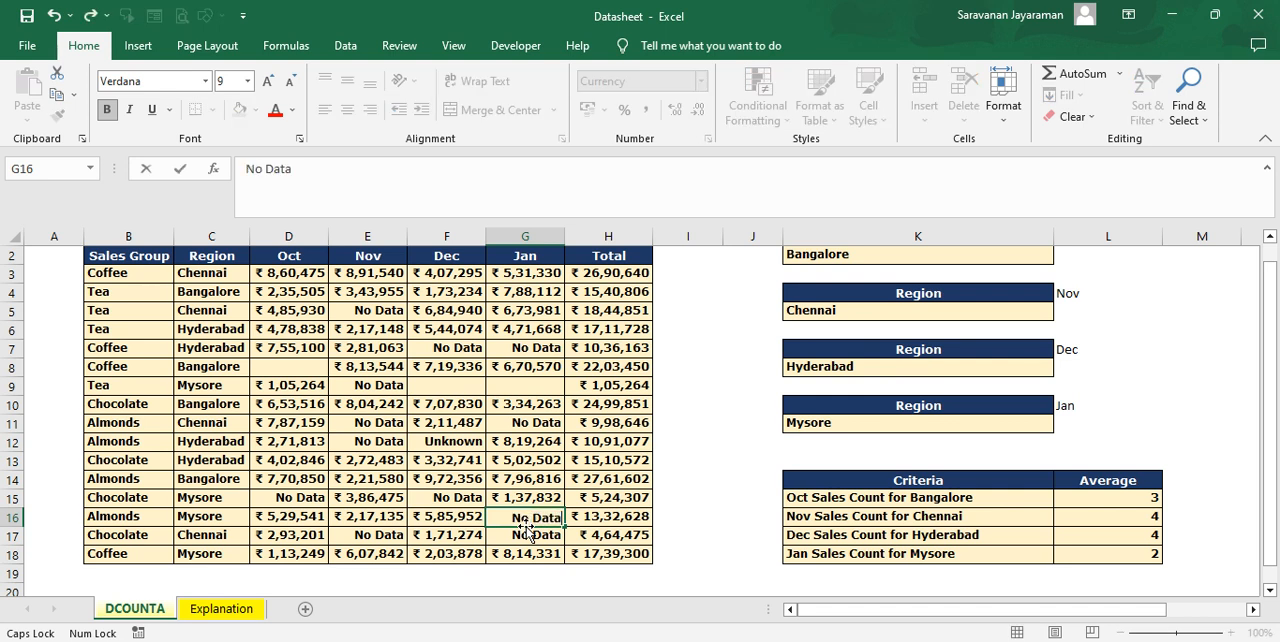
{"action": "key", "text": "ctrl+Return"}
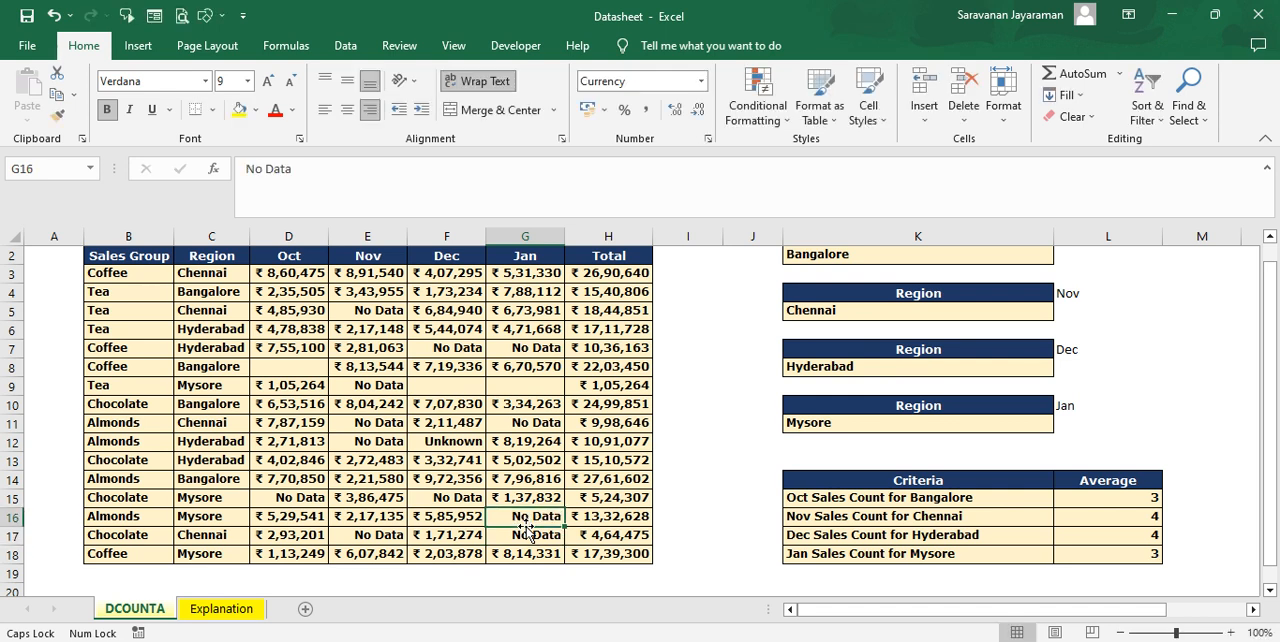
{"action": "key", "text": "Delete"}
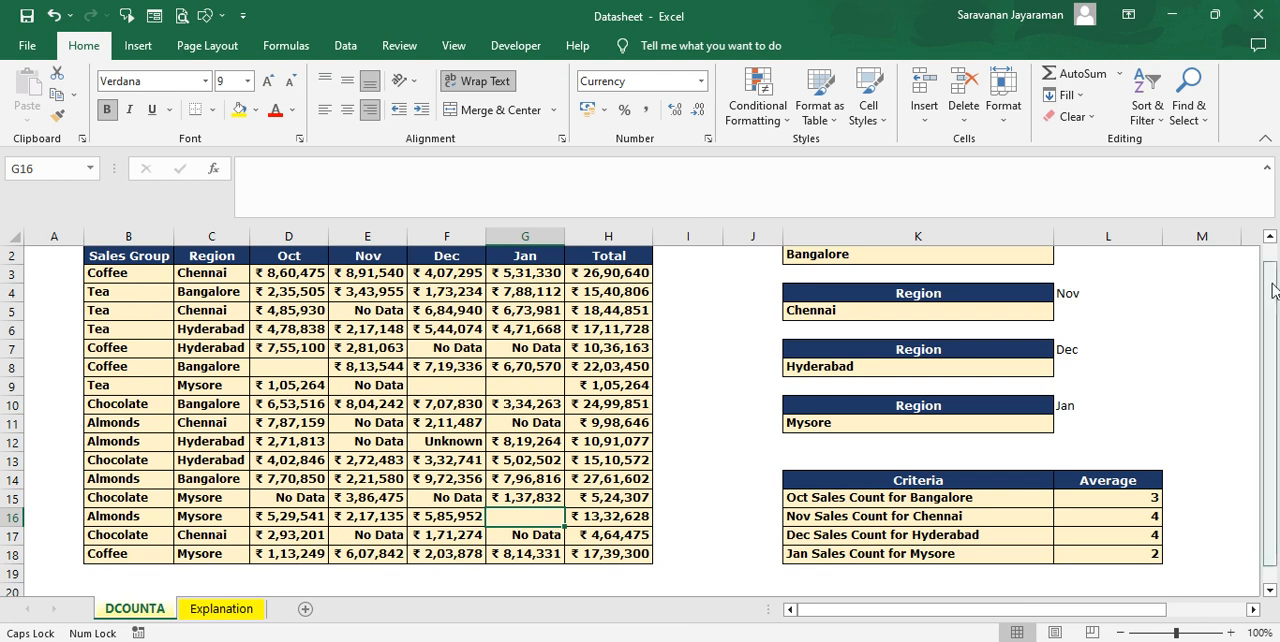
{"action": "scroll", "coordinate": [700, 280], "scroll_direction": "up", "scroll_amount": 1}
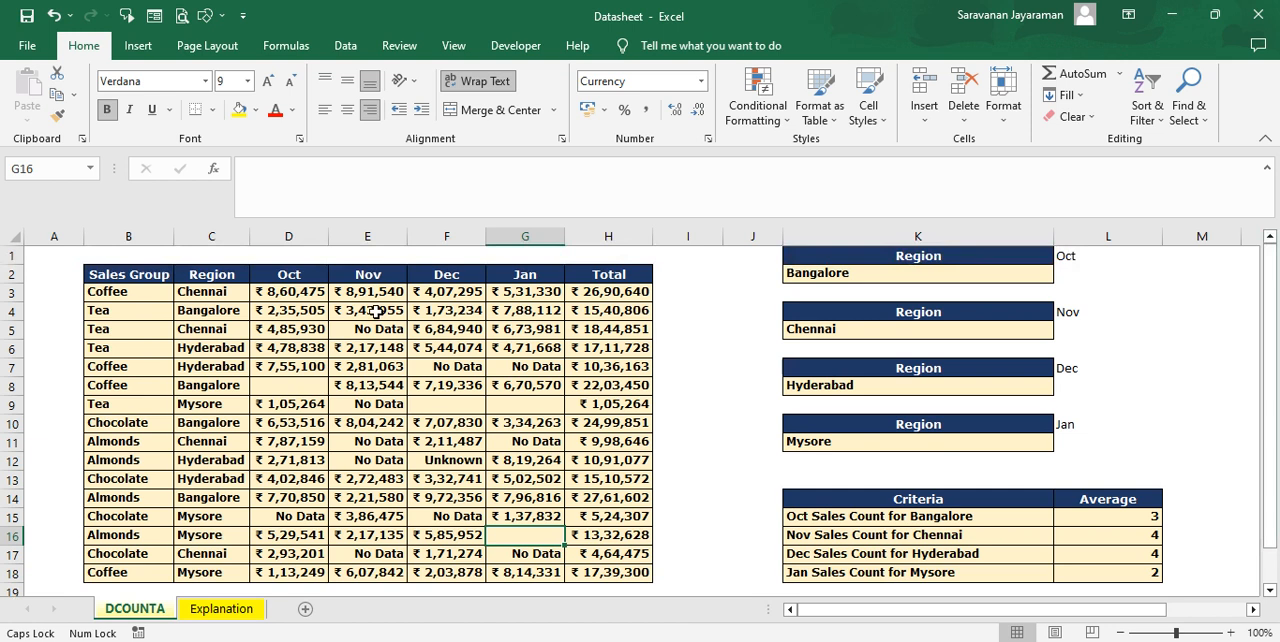
{"action": "left_click", "coordinate": [43, 259]}
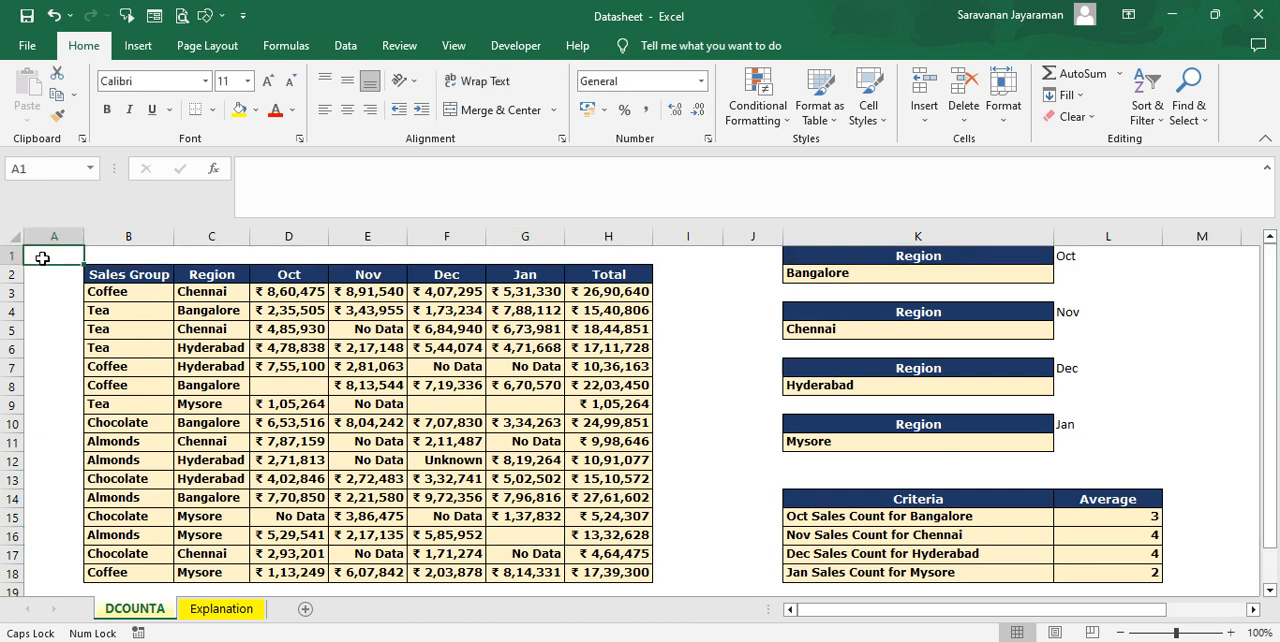